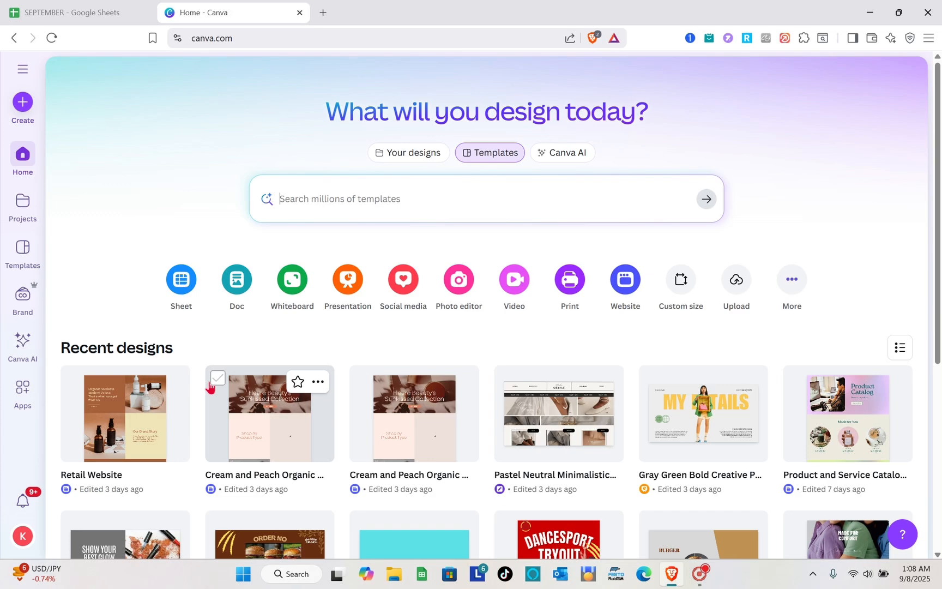
Search the Canva templates for "website"
left_click(352, 206)
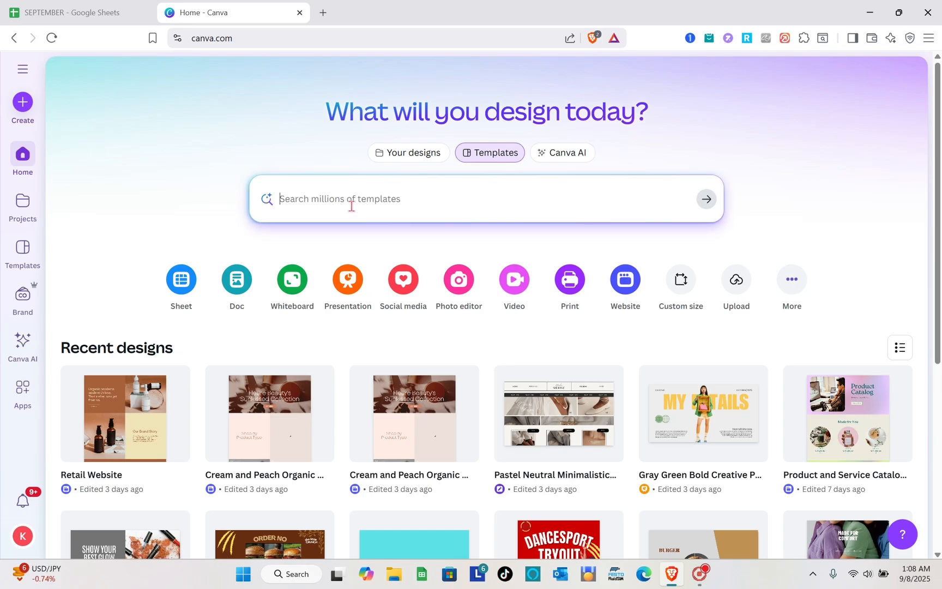
type("website")
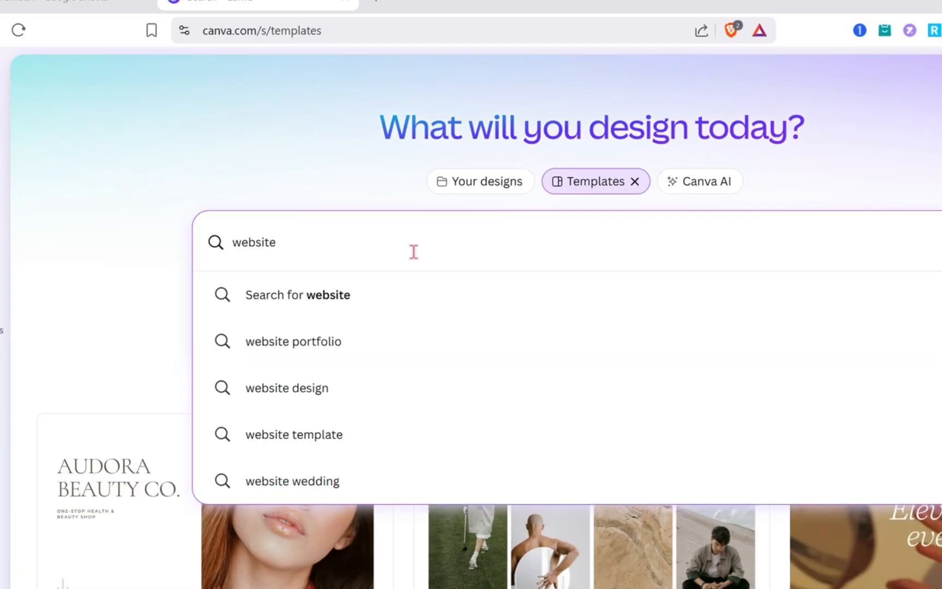
key("Return")
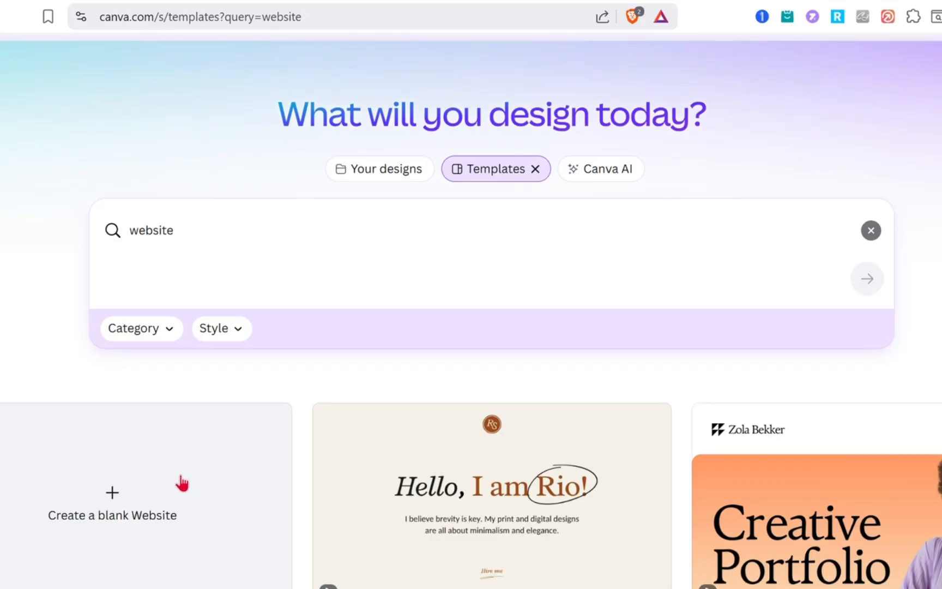
Browse the website templates and open the Blue, Light Grey, and Orange Colorful UI Education Bio-Link Website template for customizing
scroll(362, 406, "down", 1)
scroll(326, 502, "down", 1)
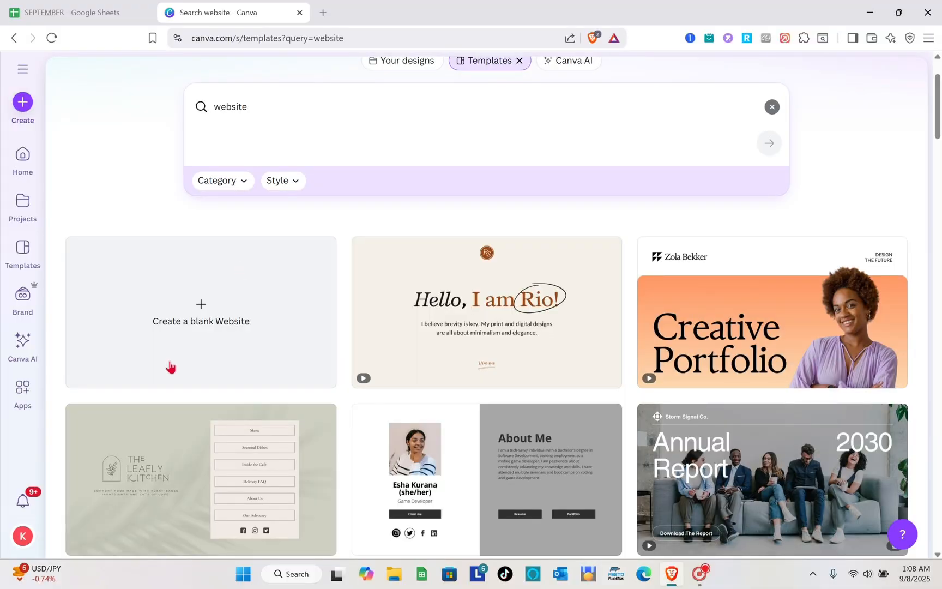
scroll(170, 367, "down", 1)
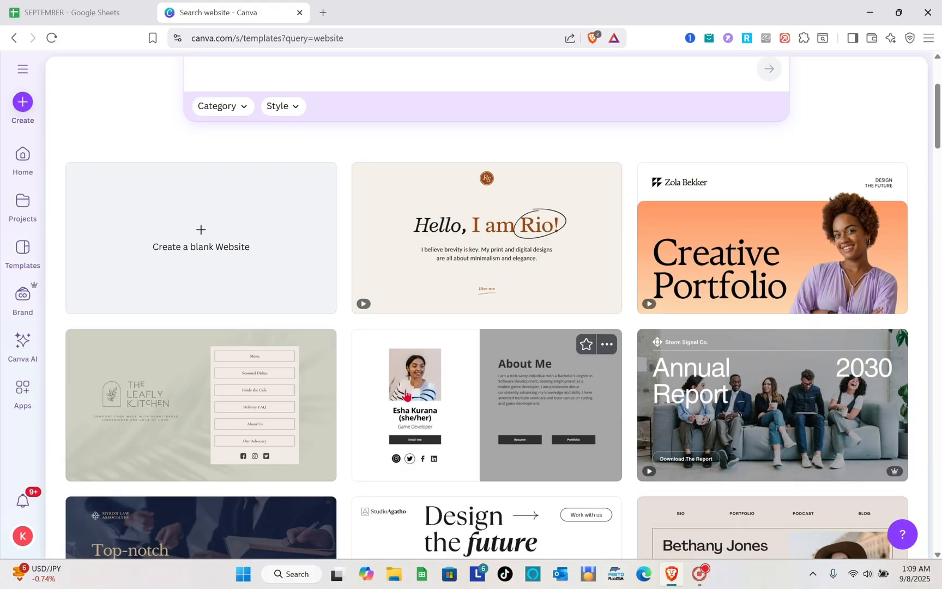
scroll(439, 378, "down", 1)
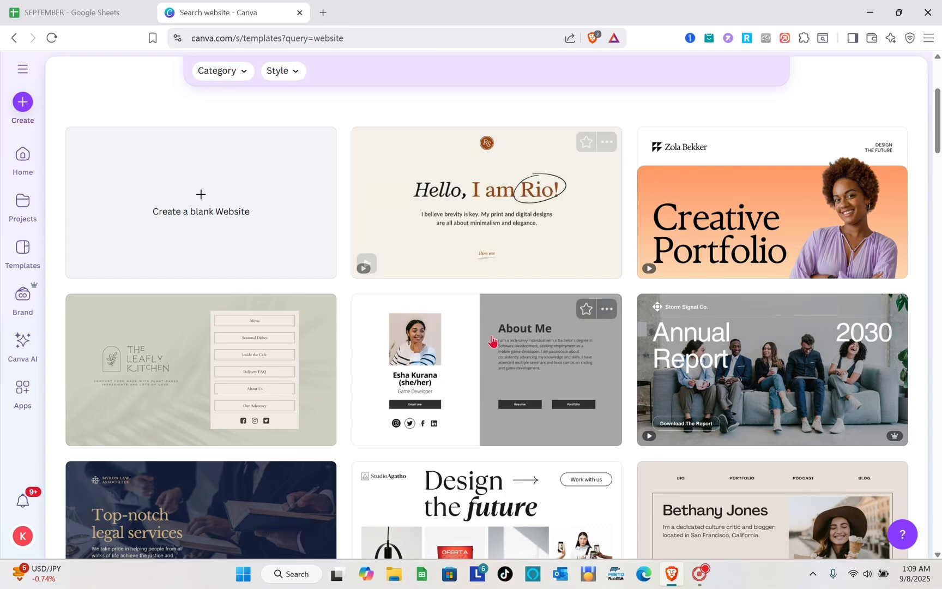
scroll(467, 349, "down", 2)
scroll(467, 349, "down", 3)
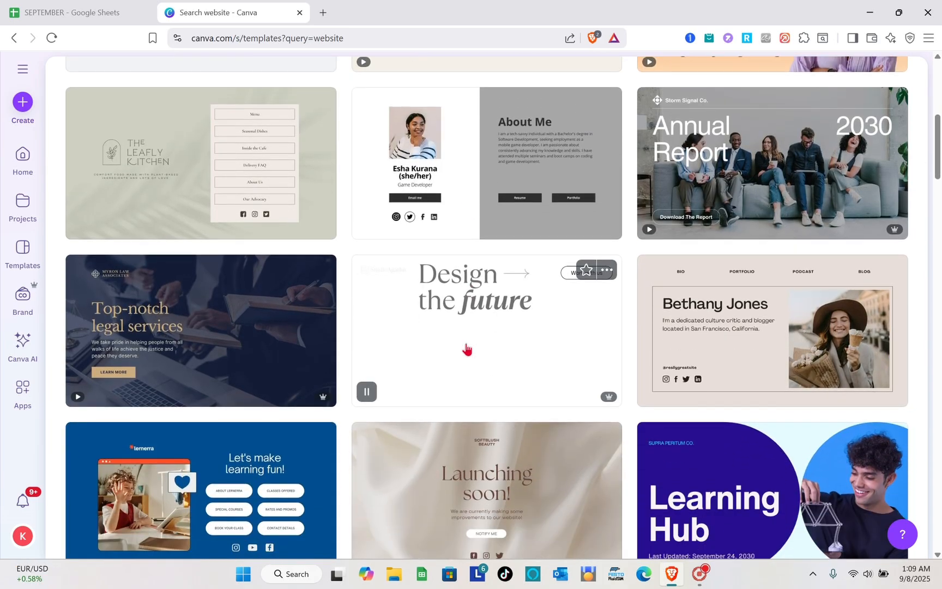
scroll(567, 366, "down", 4)
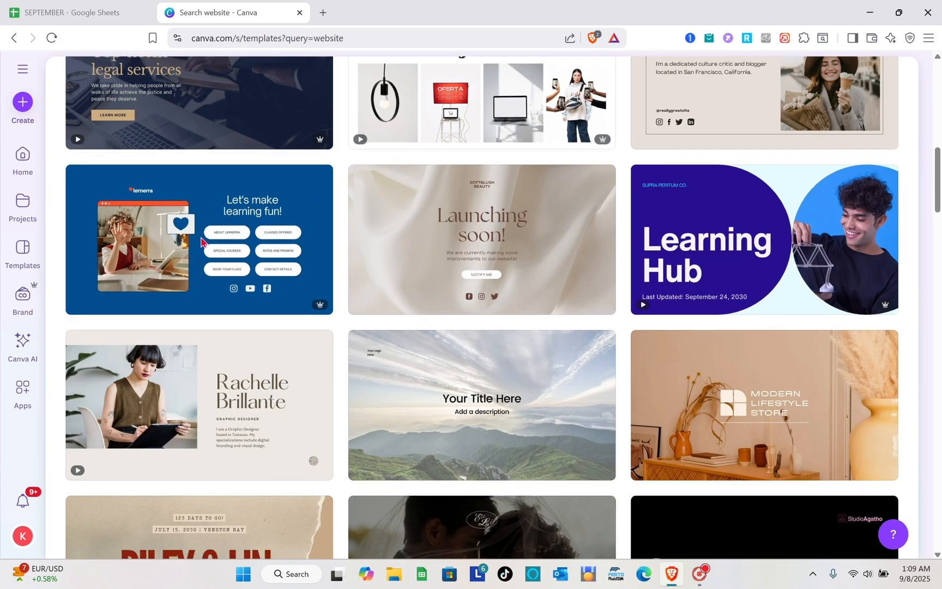
left_click(201, 240)
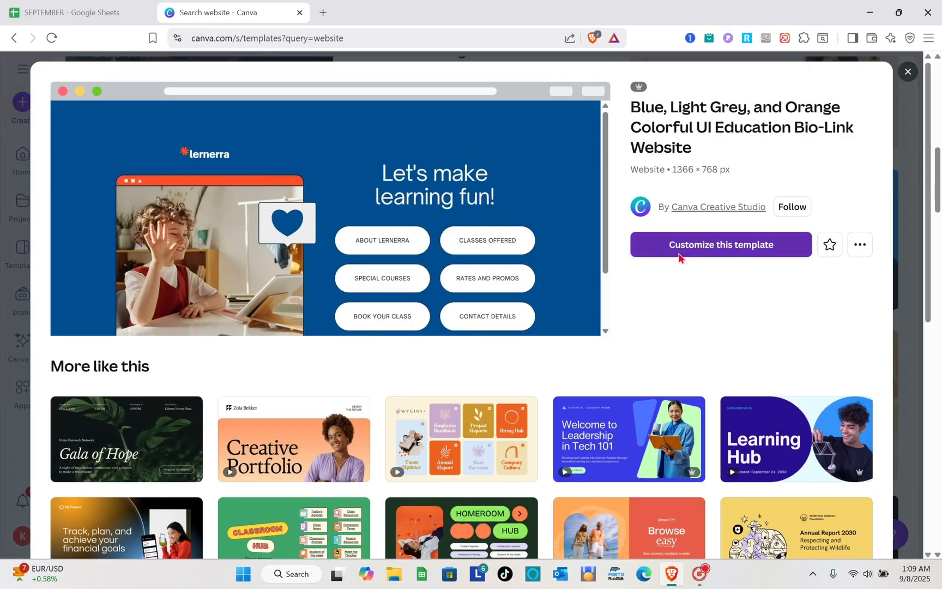
left_click(616, 243)
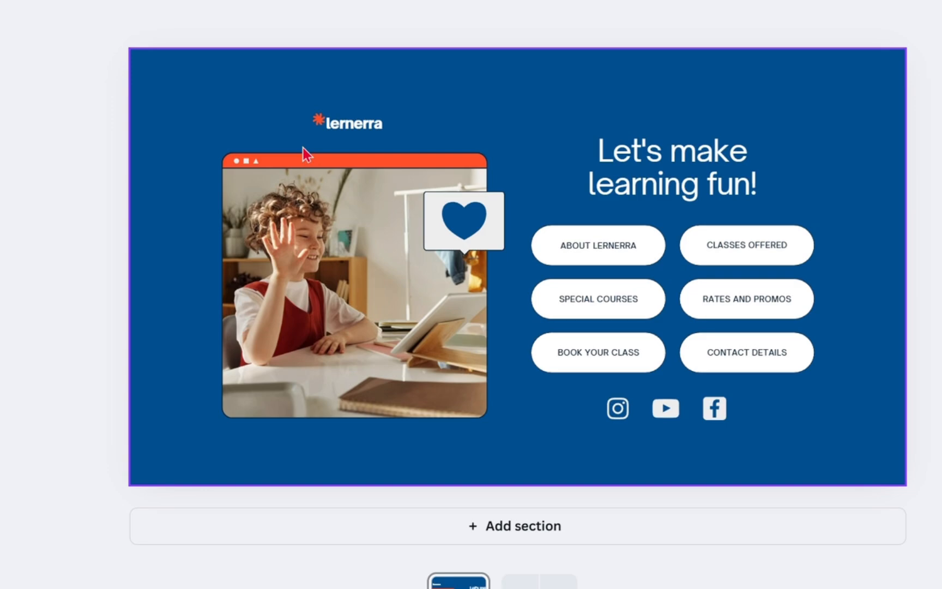
Change the page background to the greyish-brown shade from the photo colors
left_click(350, 231)
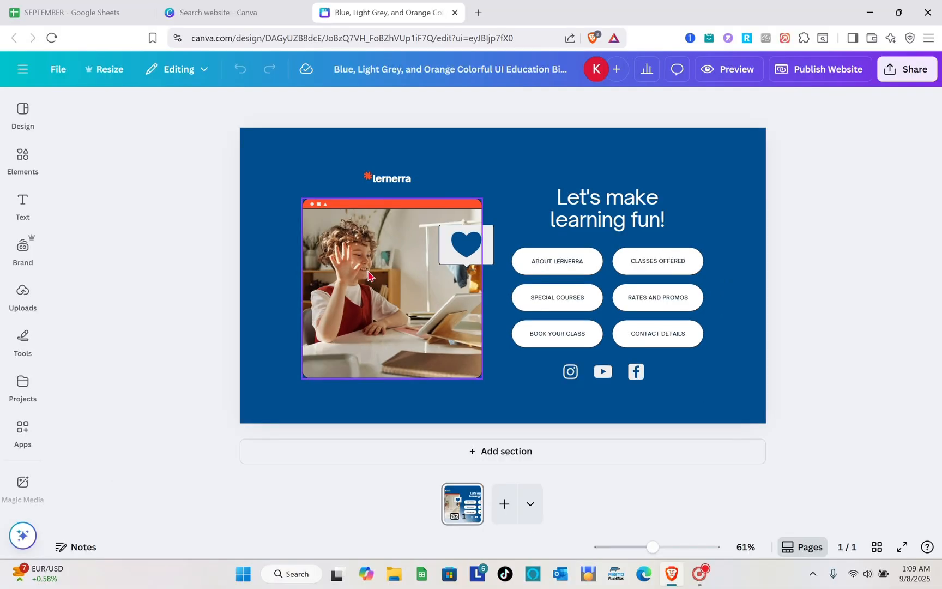
left_click(528, 179)
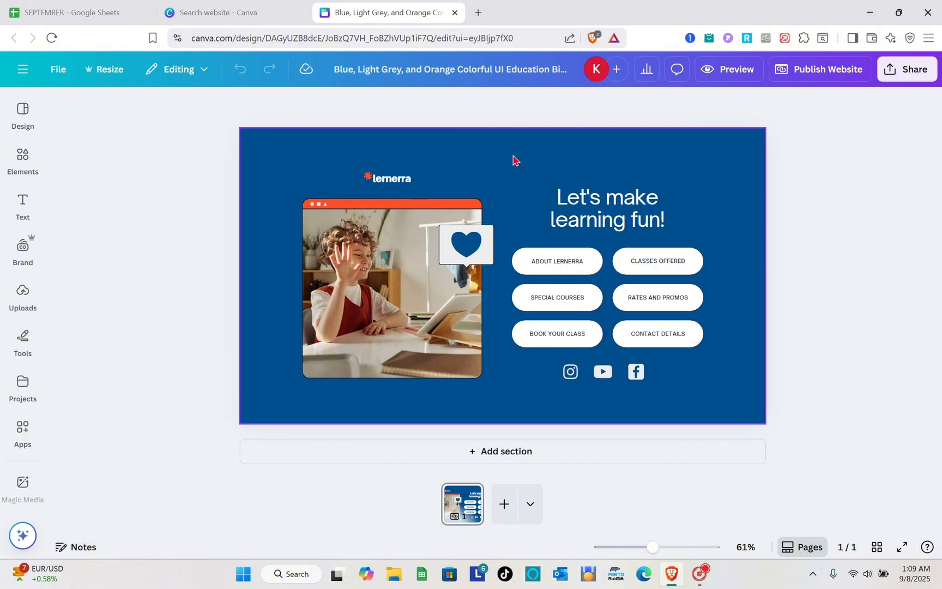
left_click(512, 160)
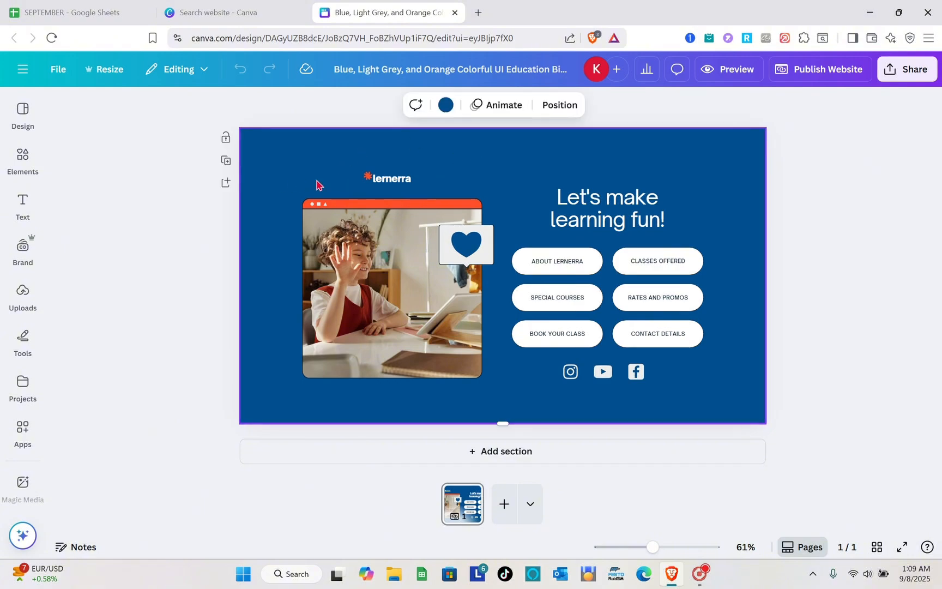
left_click(445, 105)
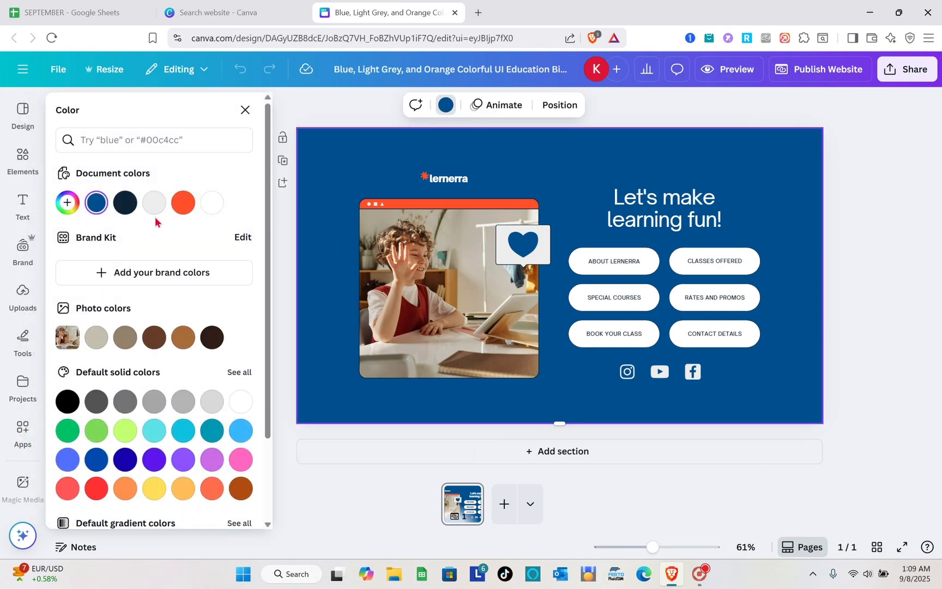
left_click(120, 339)
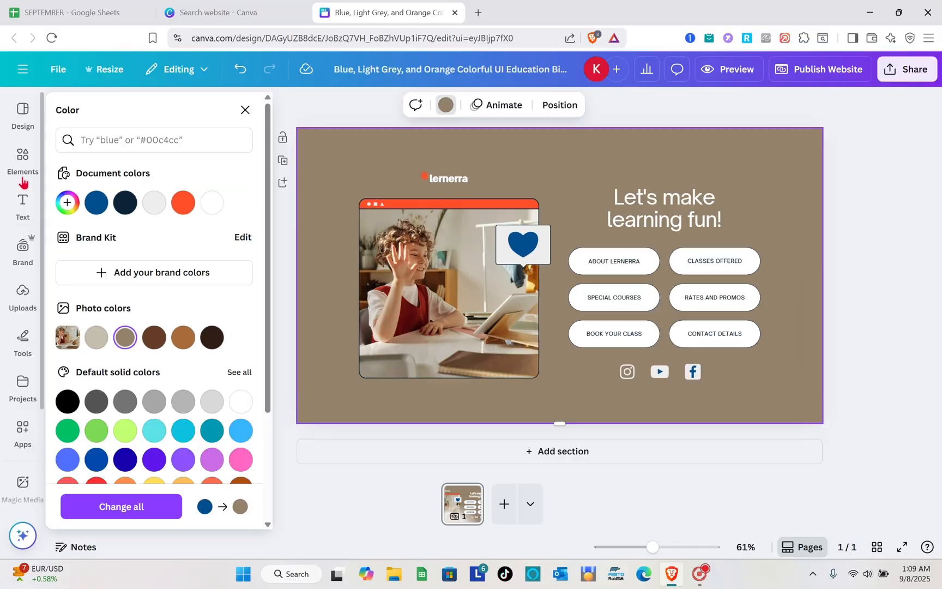
Try adding a default heading to the page and opening its font choices
left_click(23, 203)
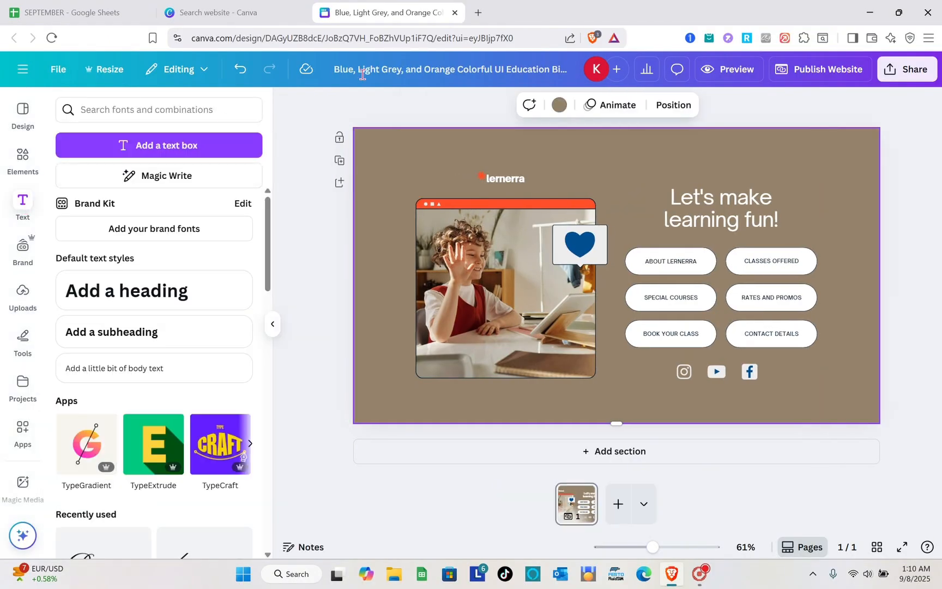
left_click(153, 303)
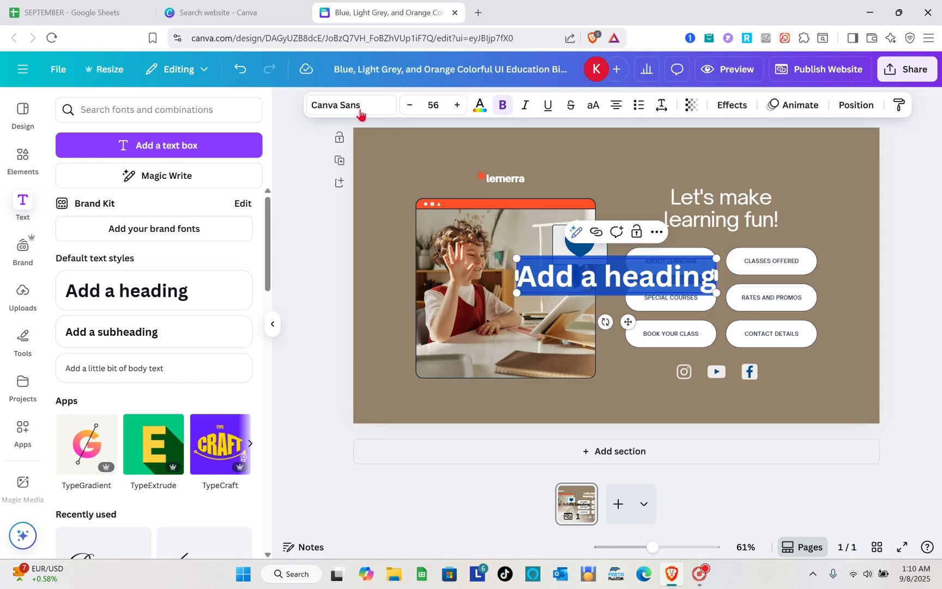
left_click(360, 109)
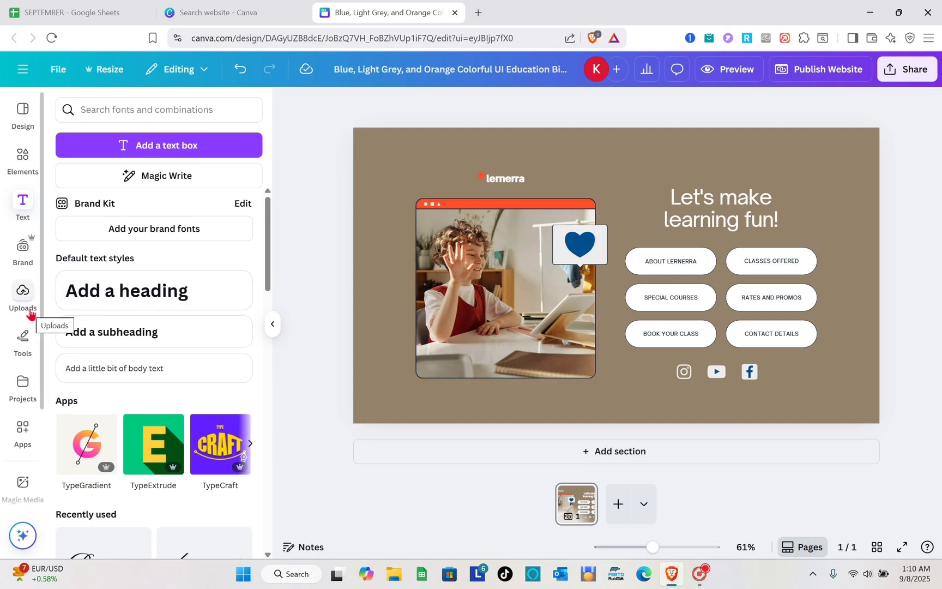
View the uploaded images and search the elements library for "images"
left_click(22, 296)
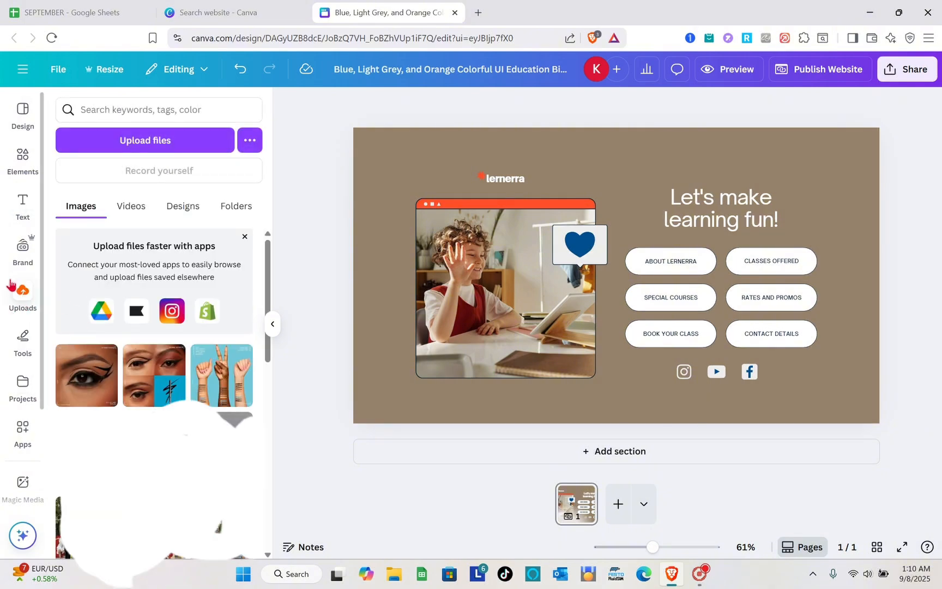
left_click(24, 161)
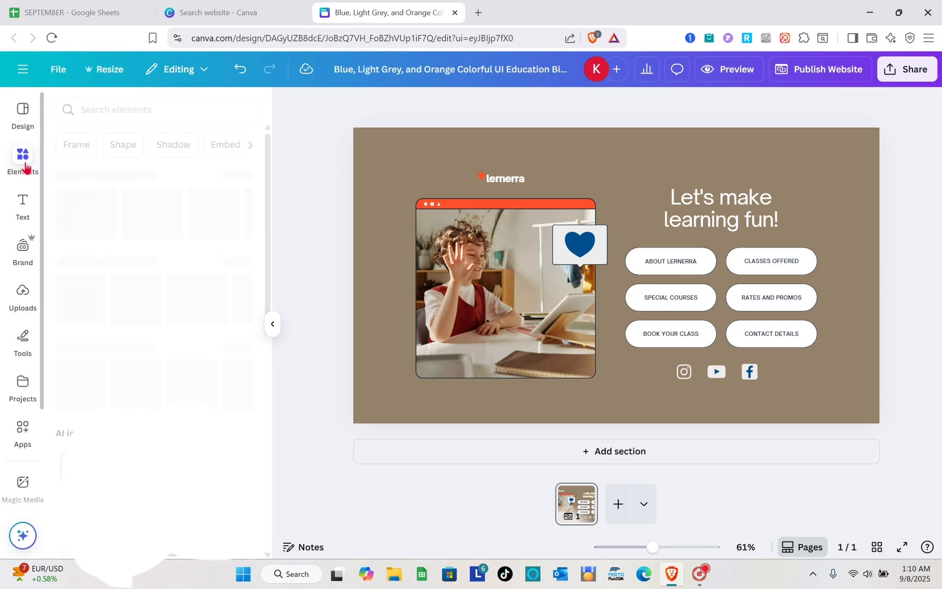
left_click(156, 111)
type("images")
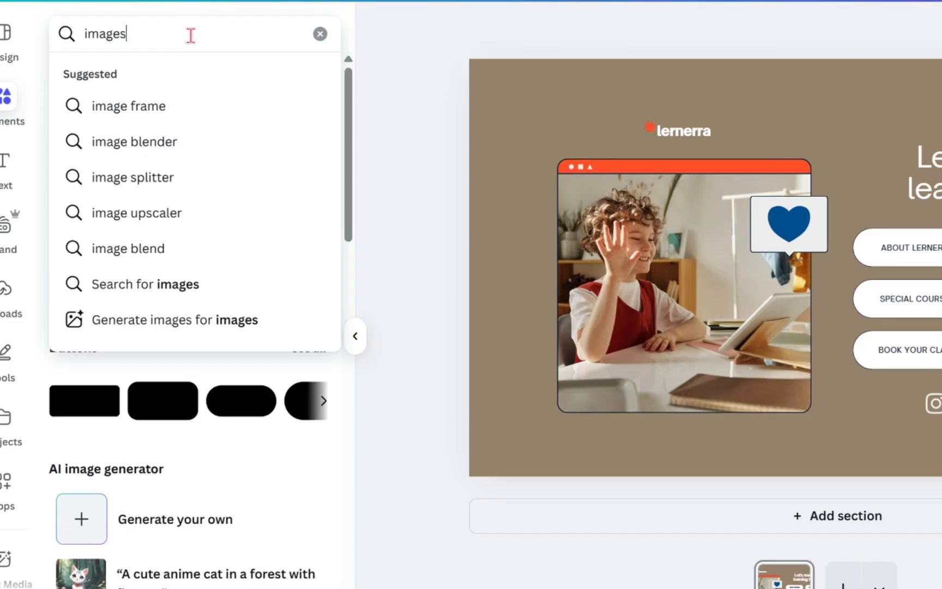
key("Return")
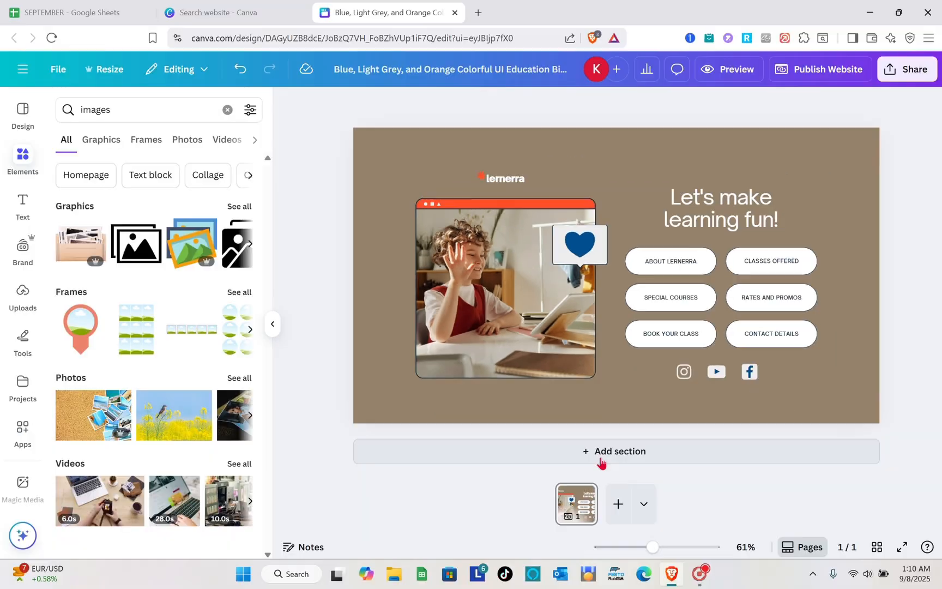
Add a blank section below the existing one on the page and bring up the website template suggestions
left_click(647, 519)
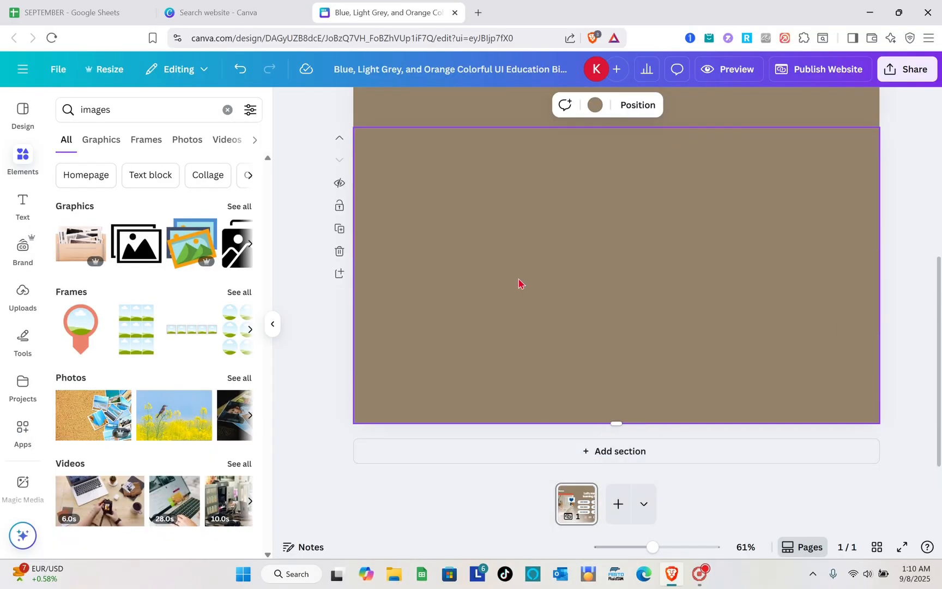
left_click(289, 138)
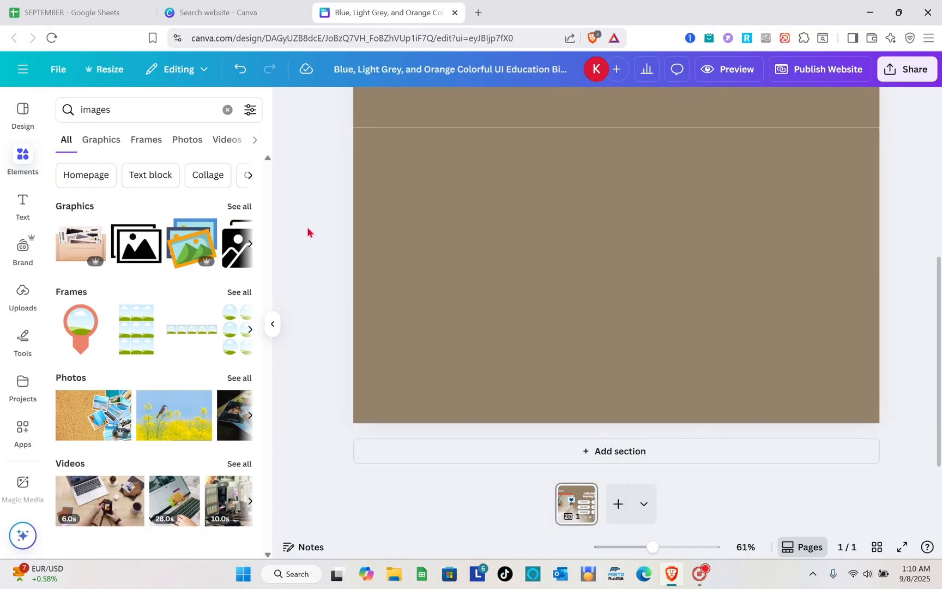
left_click(490, 269)
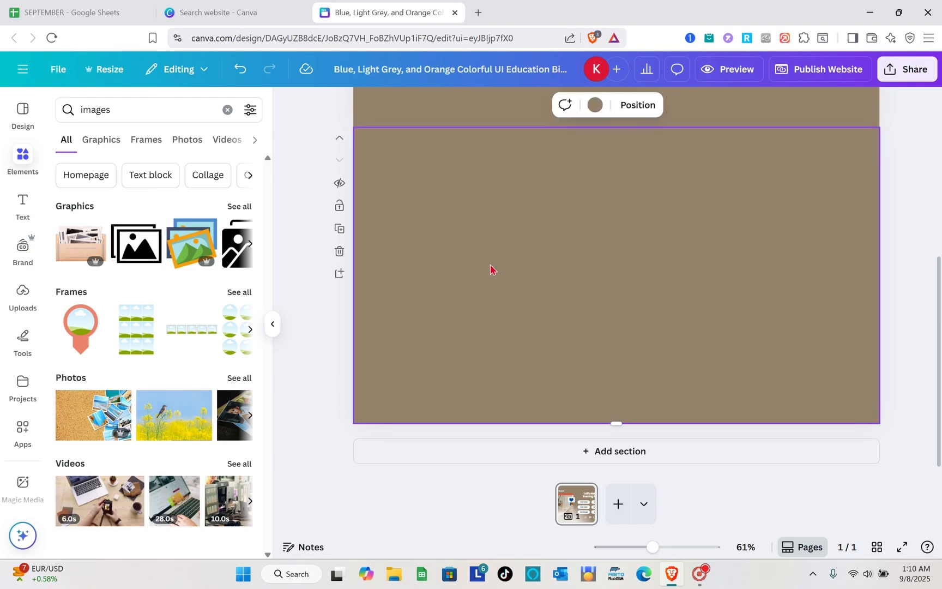
left_click(23, 112)
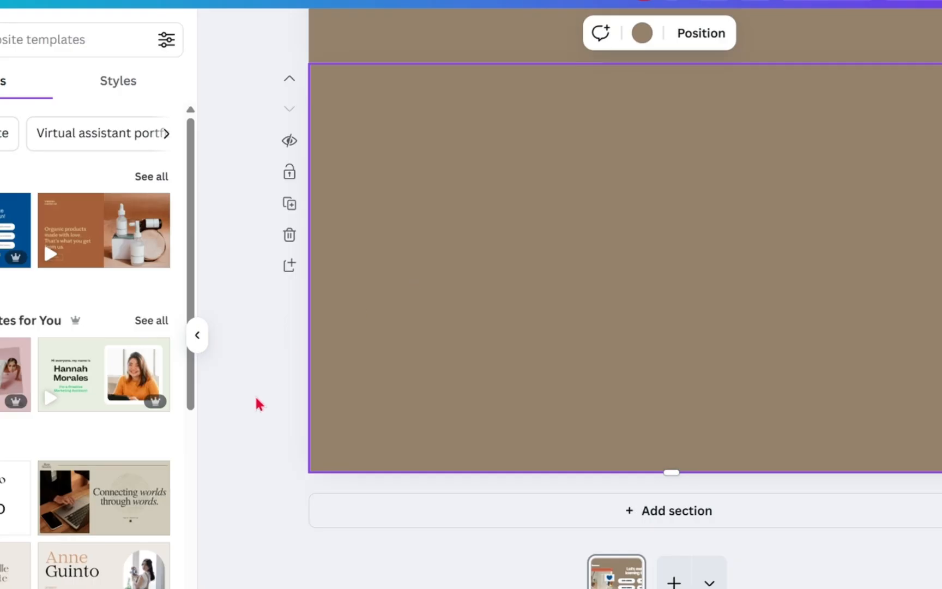
left_click(259, 404)
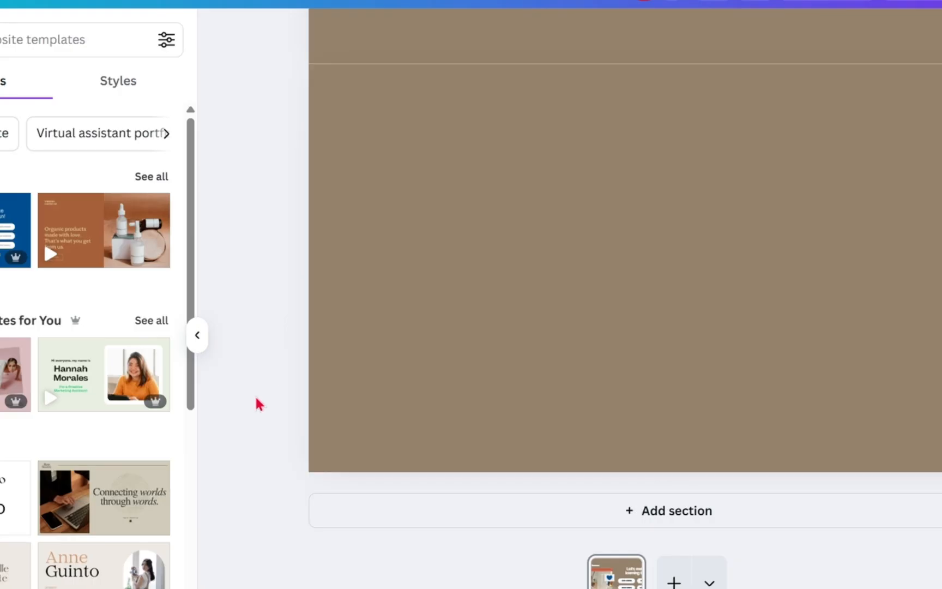
left_click(510, 251)
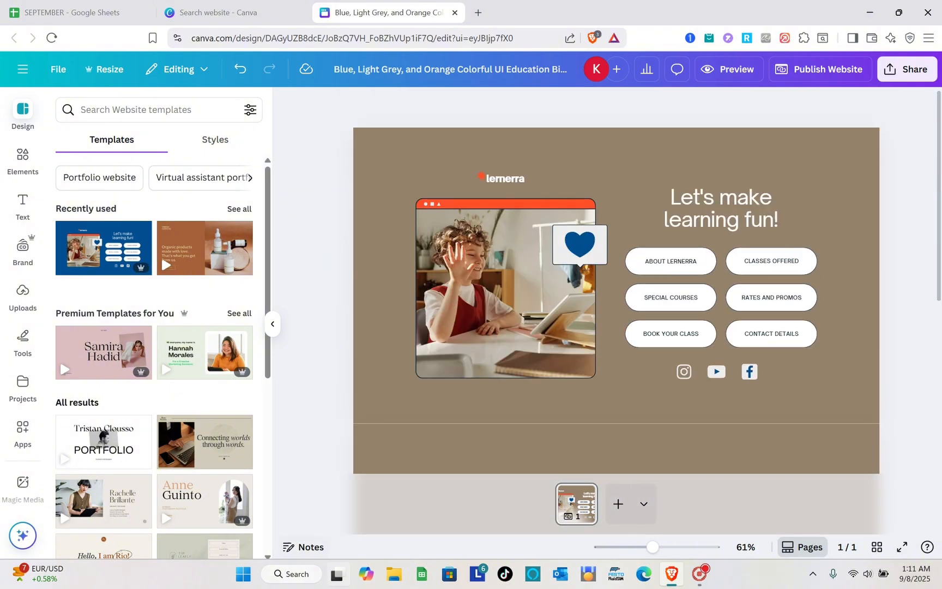
Title page 1 "about us" in the page notes and close the notes
left_click(300, 548)
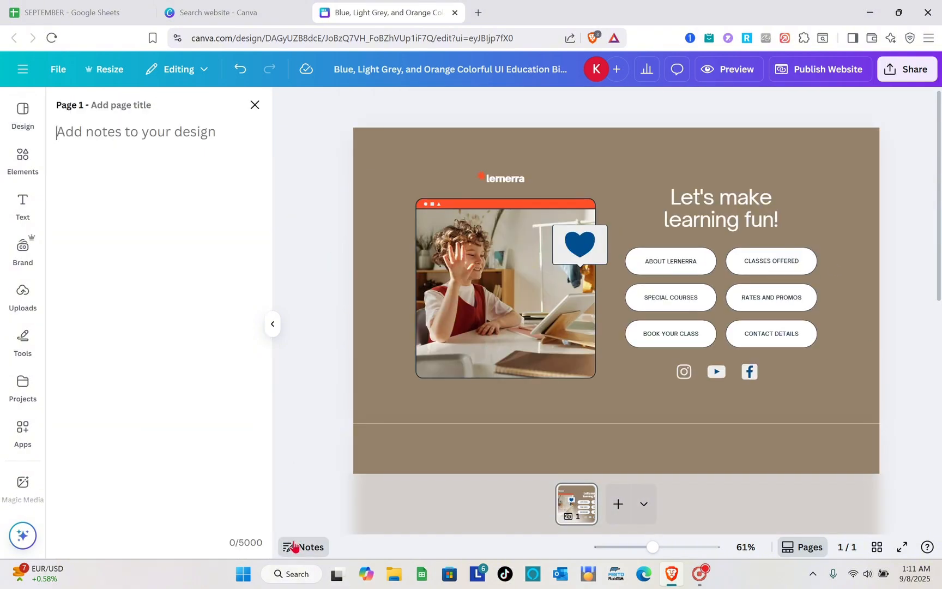
left_click(412, 459)
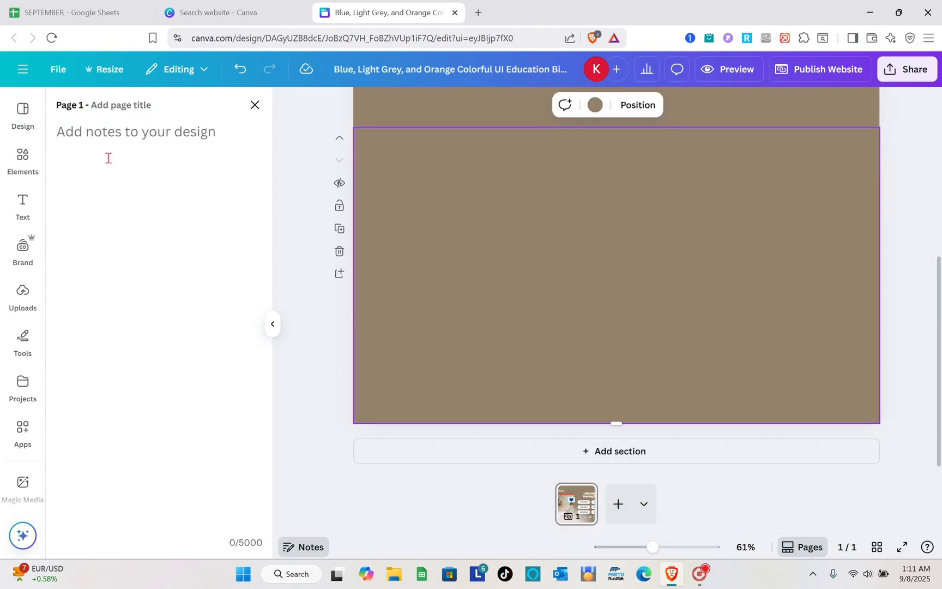
left_click(120, 107)
type("about us")
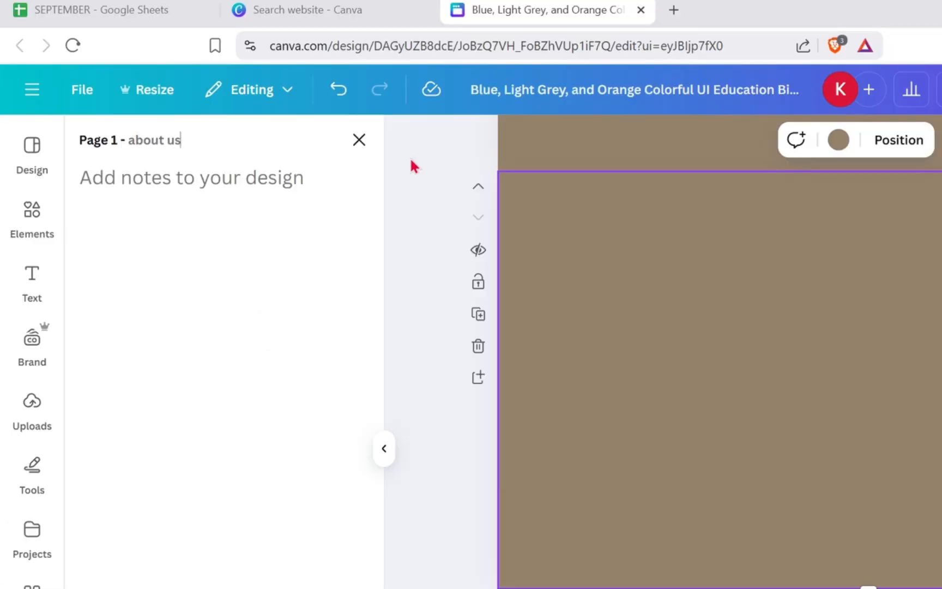
left_click(410, 157)
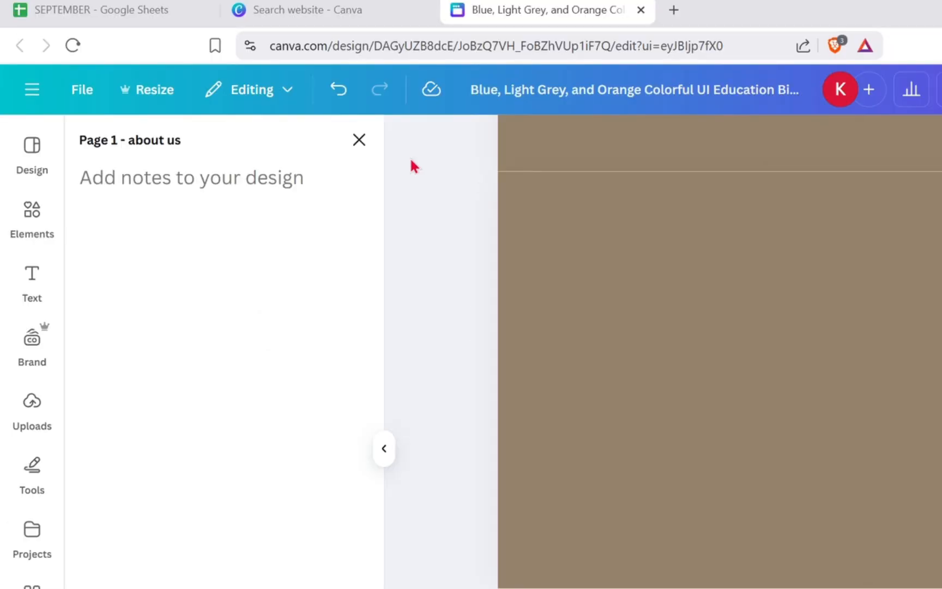
scroll(675, 427, "up", 5)
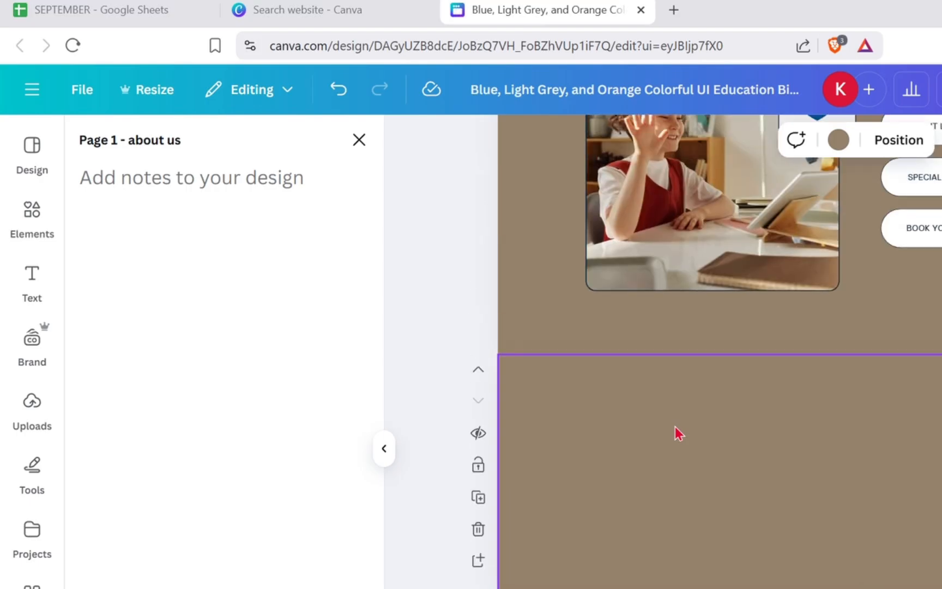
scroll(709, 433, "down", 5)
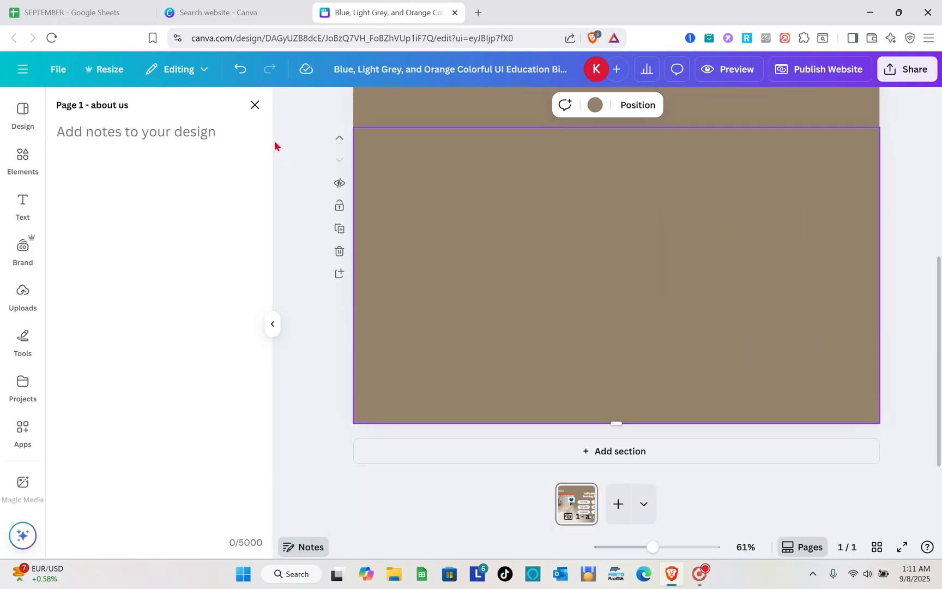
left_click(255, 104)
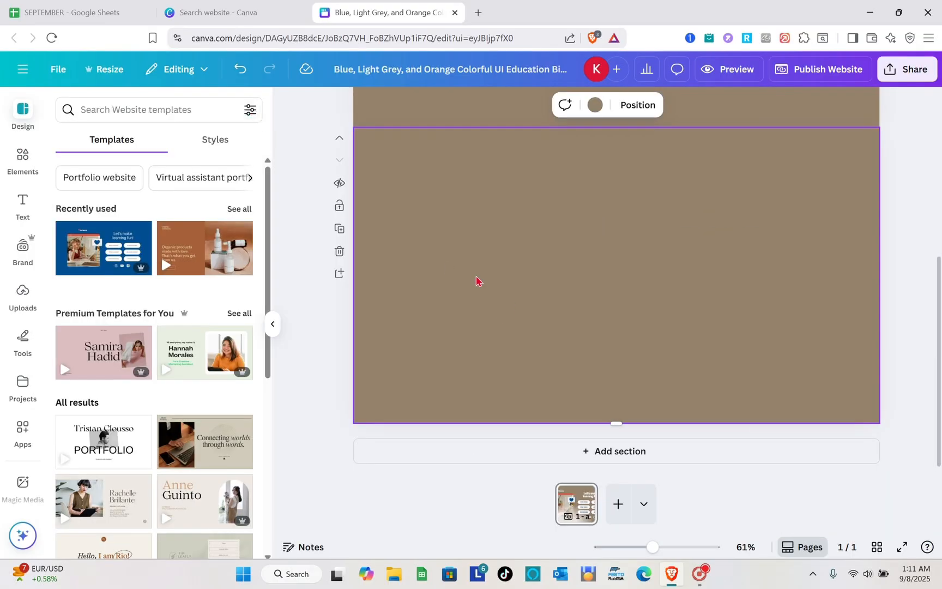
Add the horizontal five-picture frame strip to the blank section, enlarge it and centre it on the section
left_click(25, 168)
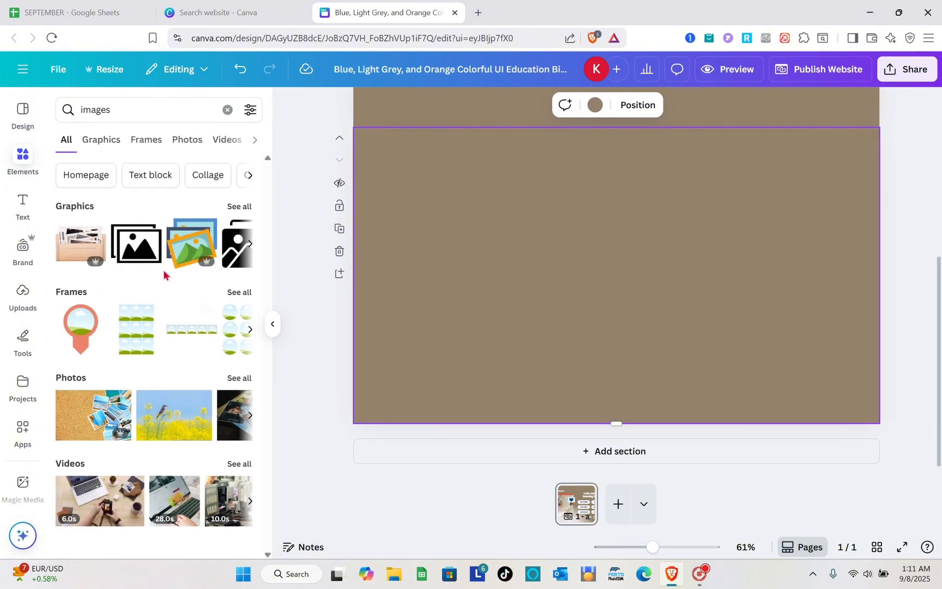
left_click(239, 292)
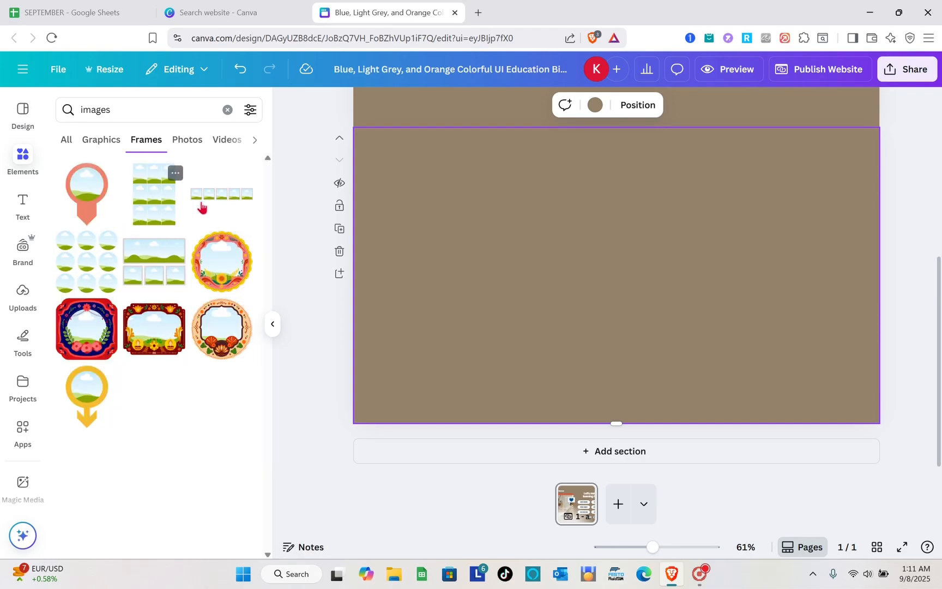
left_click_drag(221, 198, 531, 267)
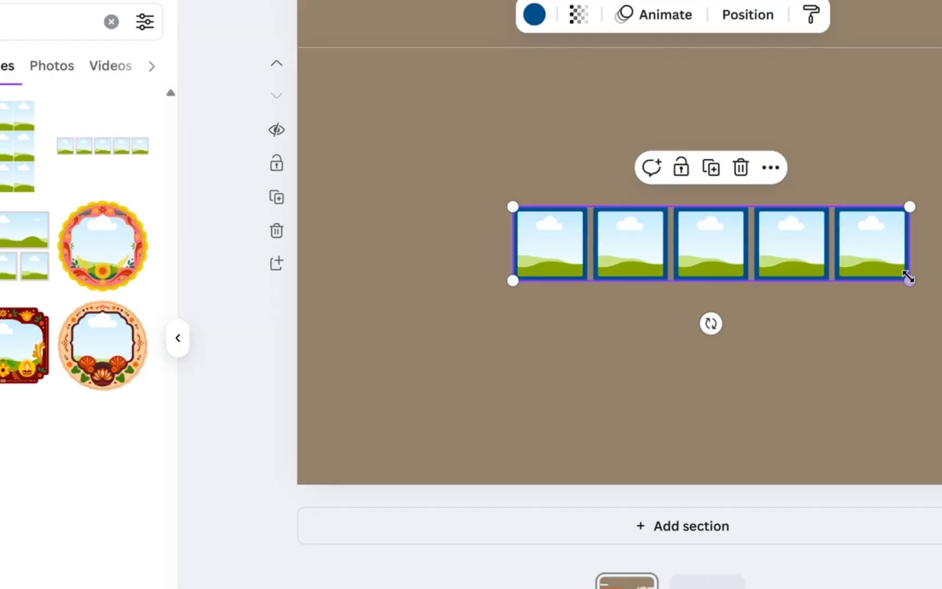
left_click_drag(910, 281, 941, 382)
left_click_drag(817, 261, 742, 243)
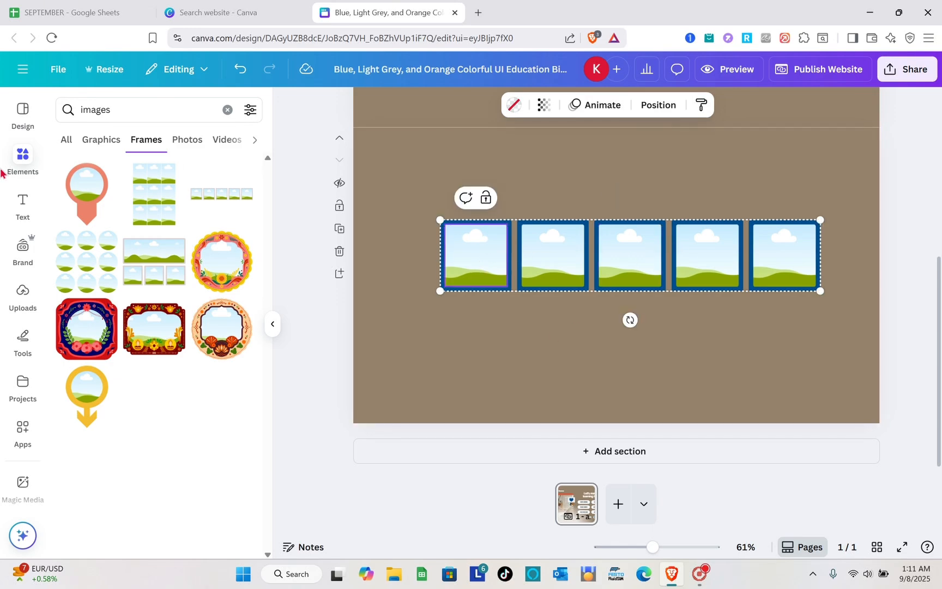
Fill the first frame with the bird on yellow flowers photo and the second with the corkboard photo
left_click(69, 141)
left_click(176, 145)
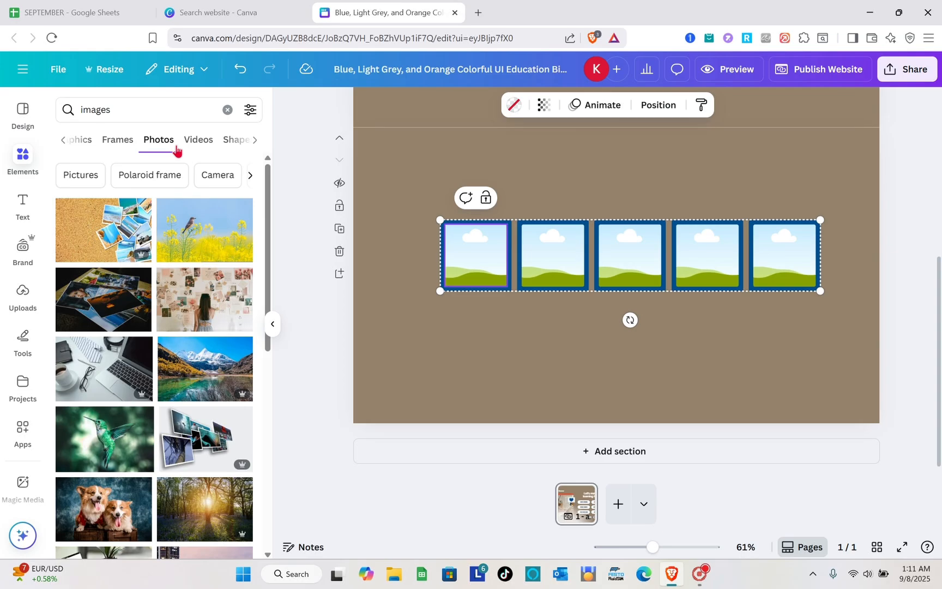
left_click_drag(248, 235, 466, 237)
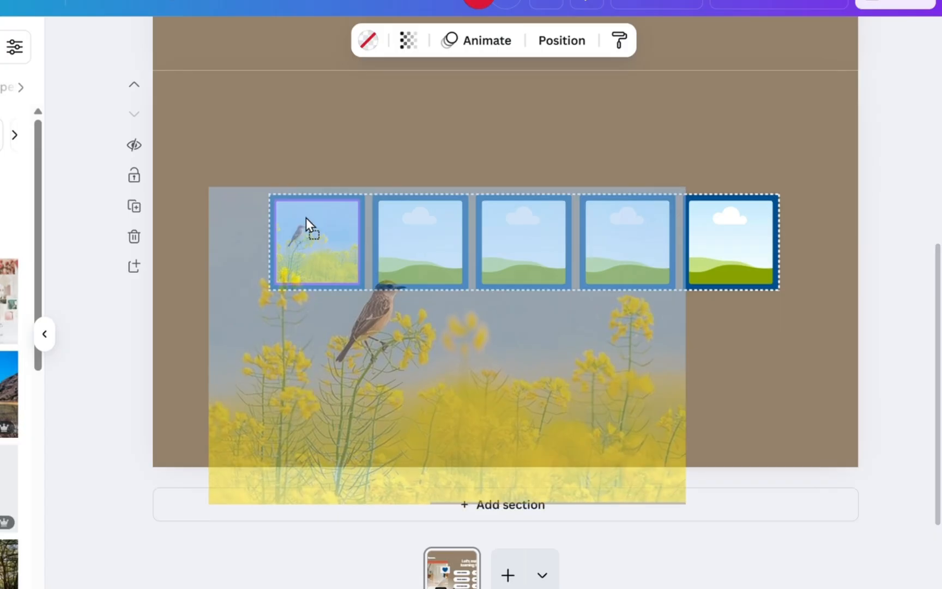
left_click_drag(306, 218, 305, 219)
left_click_drag(0, 207, 412, 256)
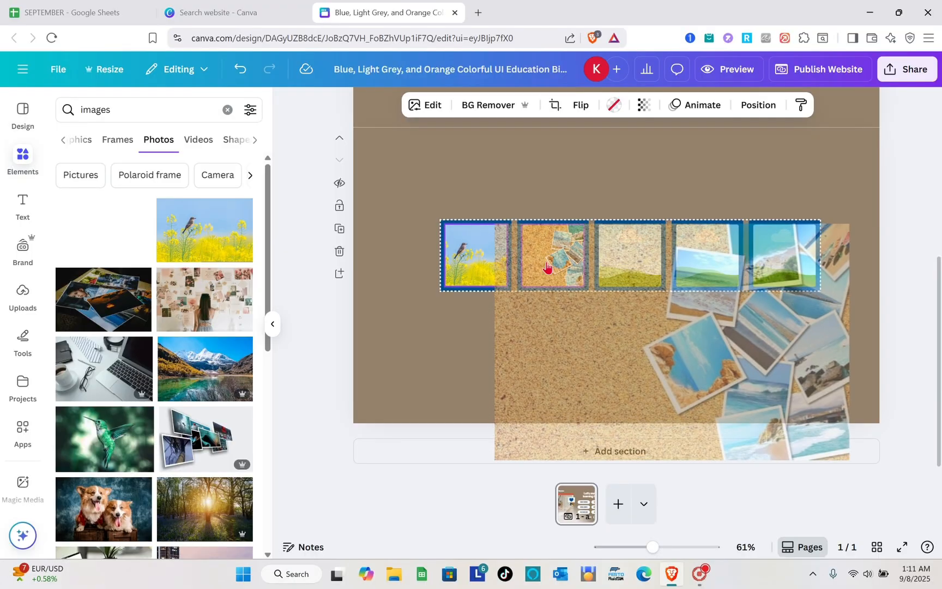
left_click_drag(547, 266, 548, 263)
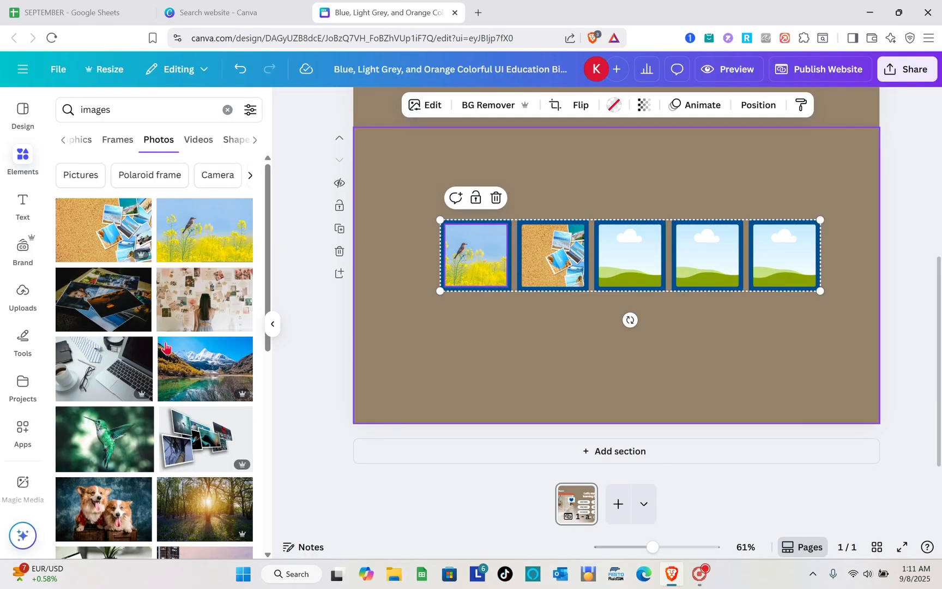
Fill the remaining three frames with the laptop desk, green hummingbird and tilted photo collage images, in that order
left_click_drag(104, 369, 627, 254)
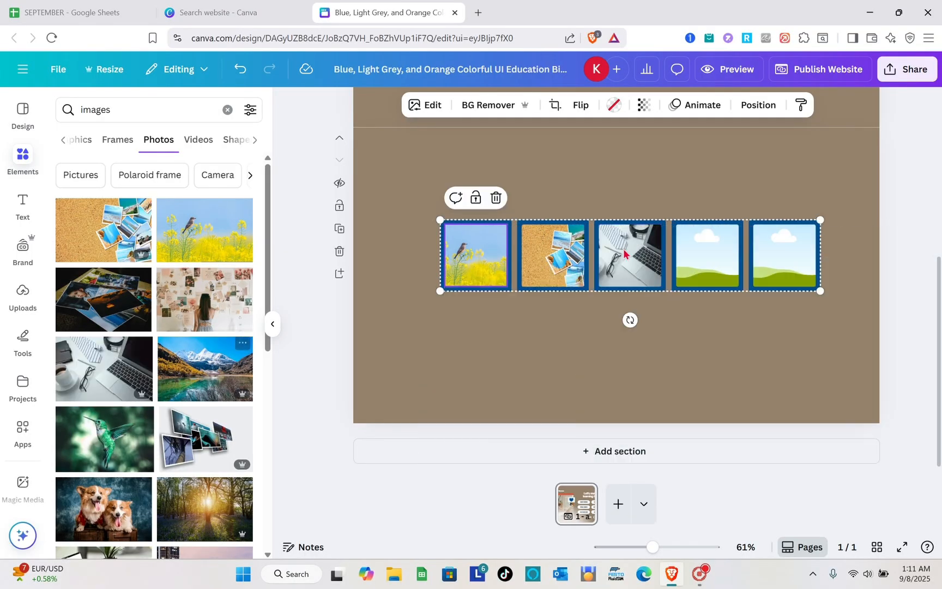
left_click_drag(205, 369, 708, 250)
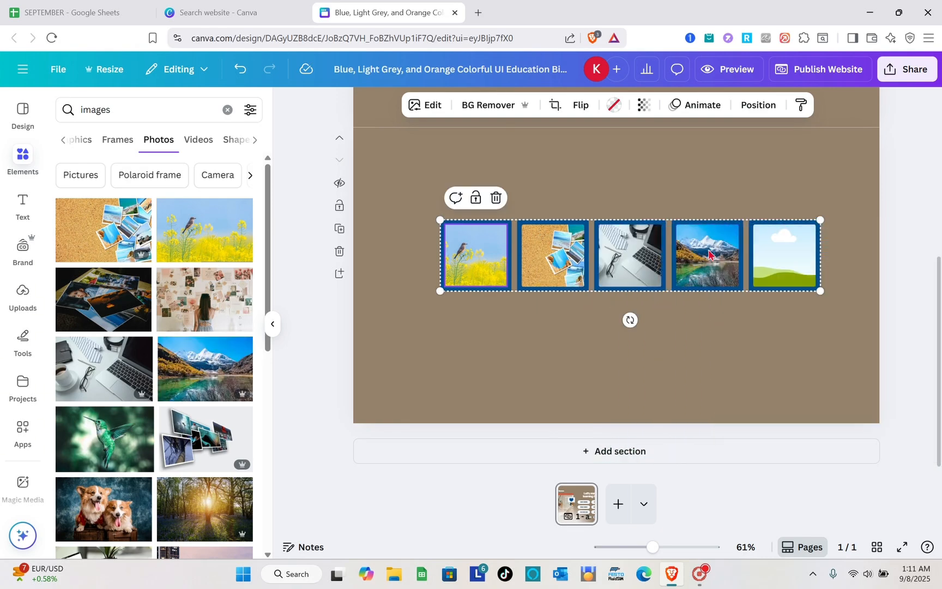
left_click_drag(86, 436, 784, 338)
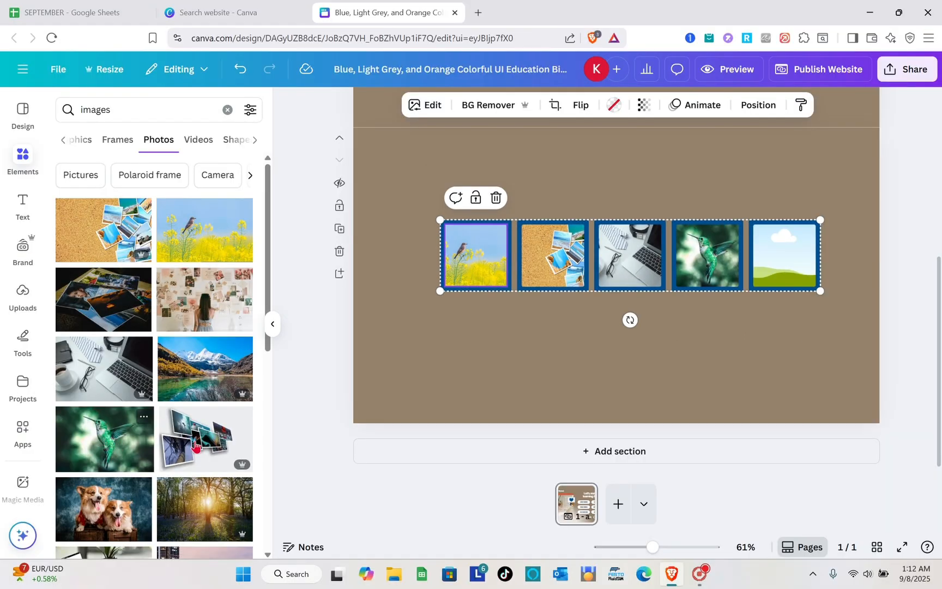
left_click_drag(196, 446, 767, 239)
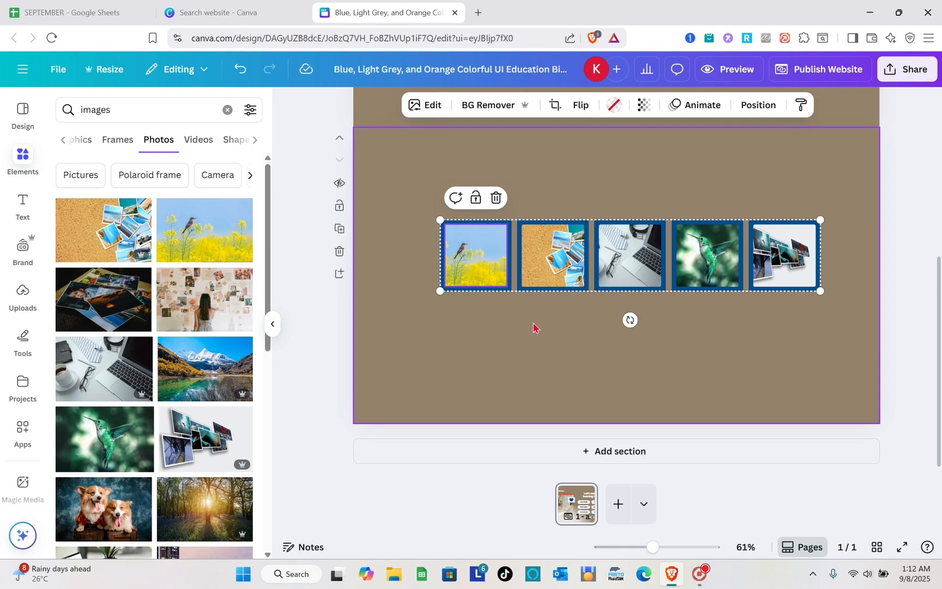
left_click(380, 292)
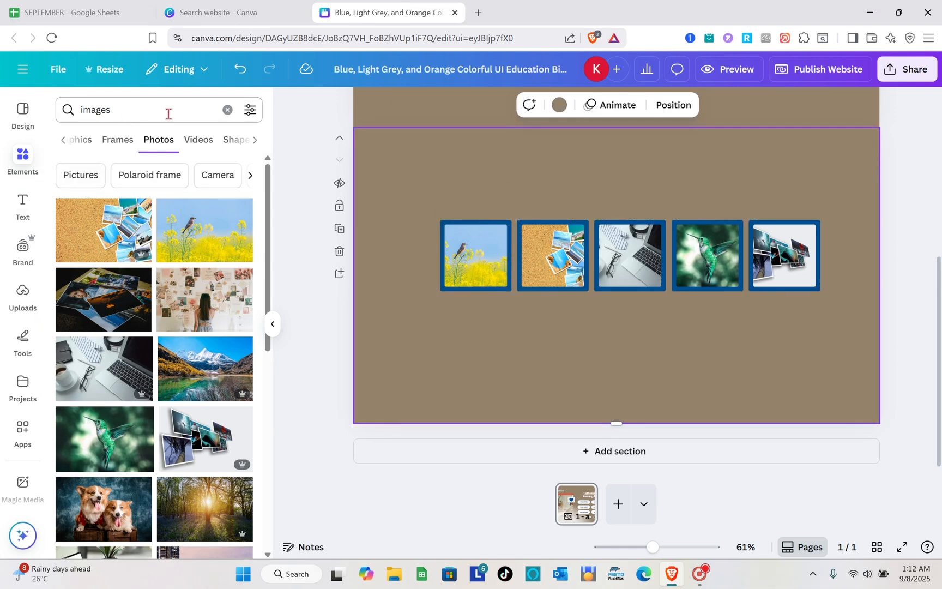
Search the elements library for "buttons link" and add the blue CLICK HERE button graphic to the new section
left_click(227, 110)
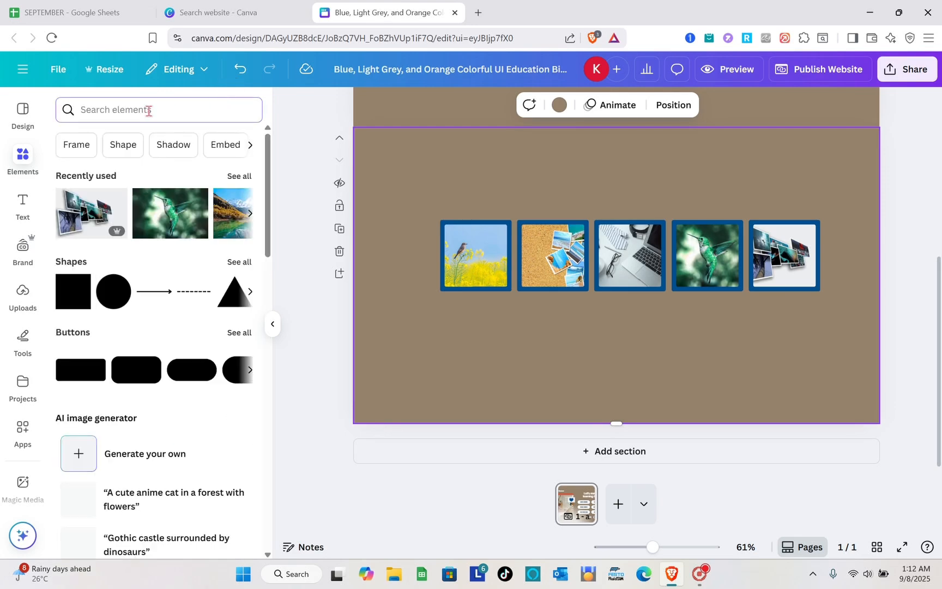
type("buttons")
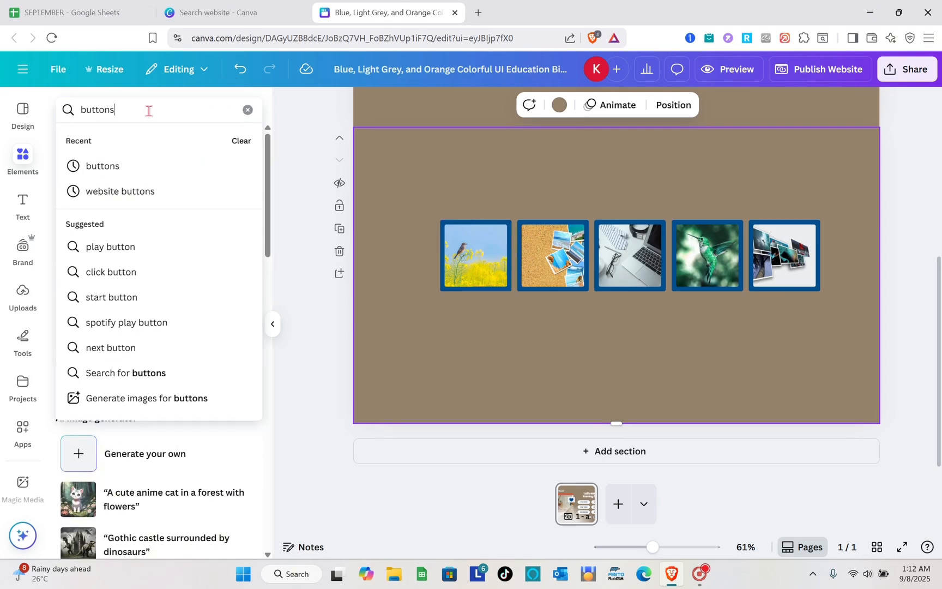
type(" lin")
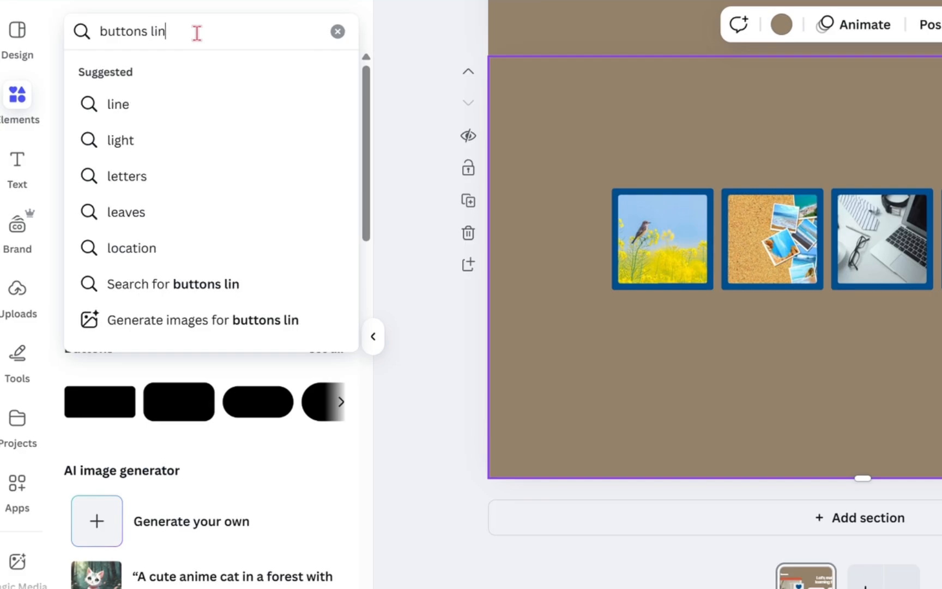
type("k")
key("Return")
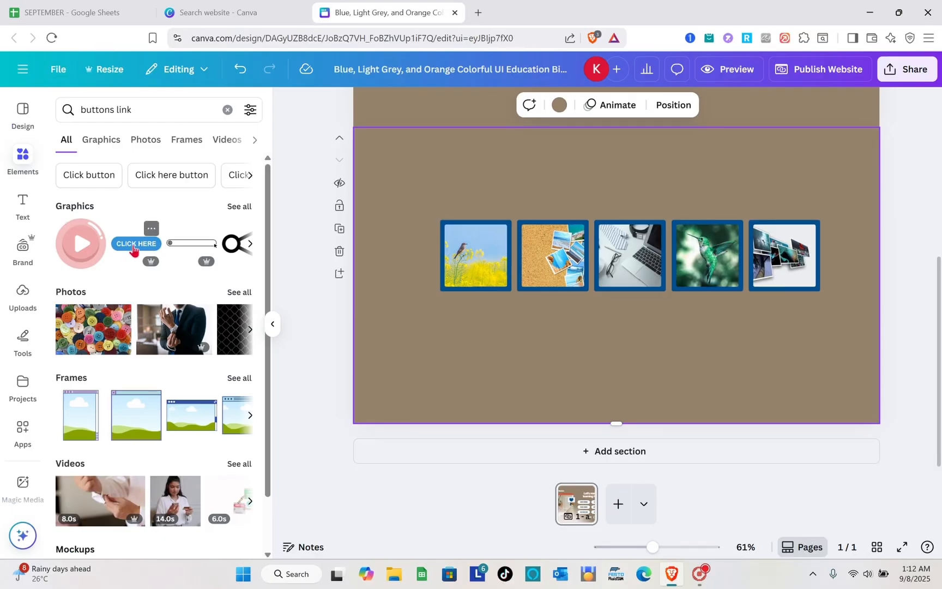
left_click_drag(177, 225, 436, 233)
left_click_drag(315, 250, 430, 305)
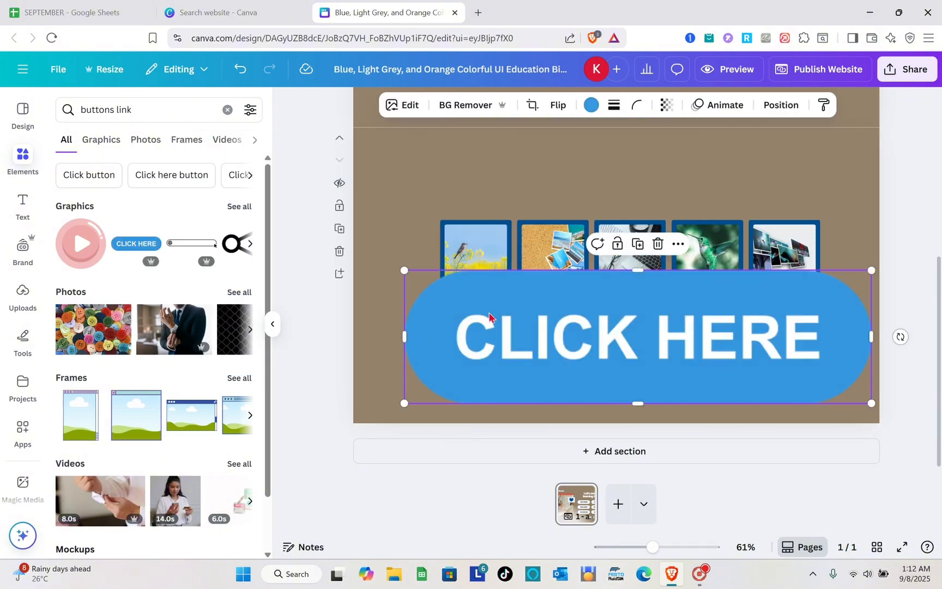
Shrink the CLICK HERE button and place it centred below the row of framed photos
left_click_drag(871, 403, 611, 321)
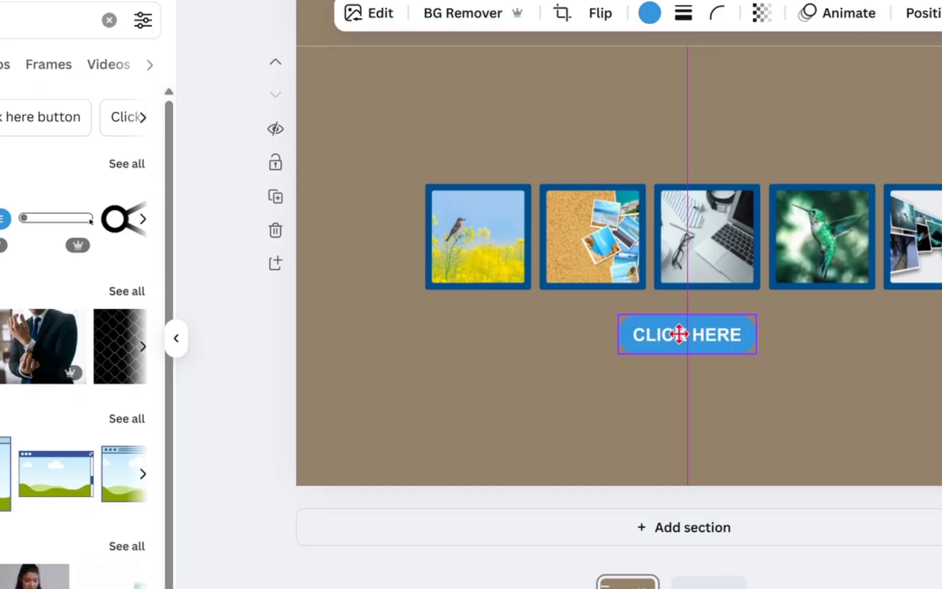
left_click_drag(678, 334, 684, 334)
left_click_drag(764, 353, 735, 337)
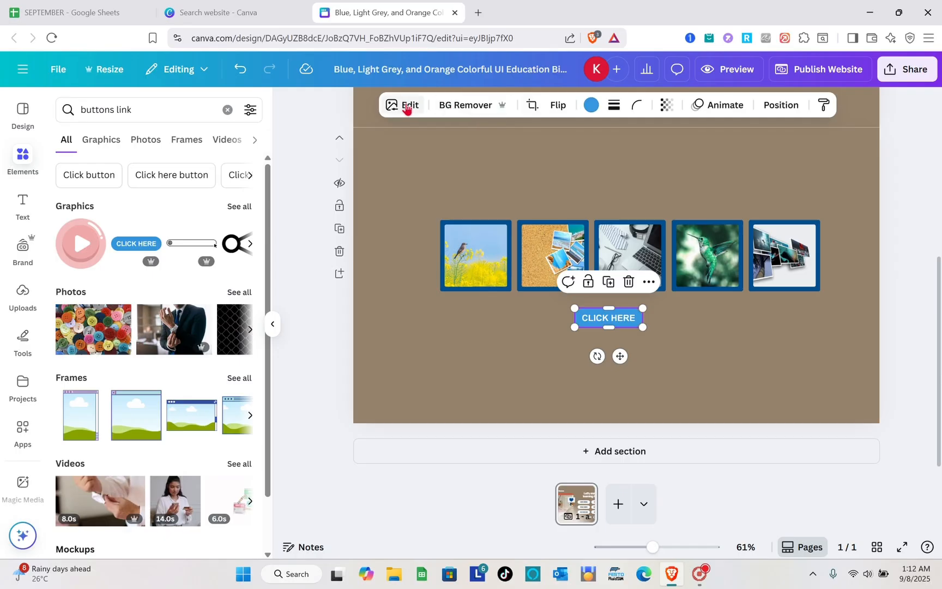
Recolor the CLICK HERE button with the orange-red document color
left_click(591, 105)
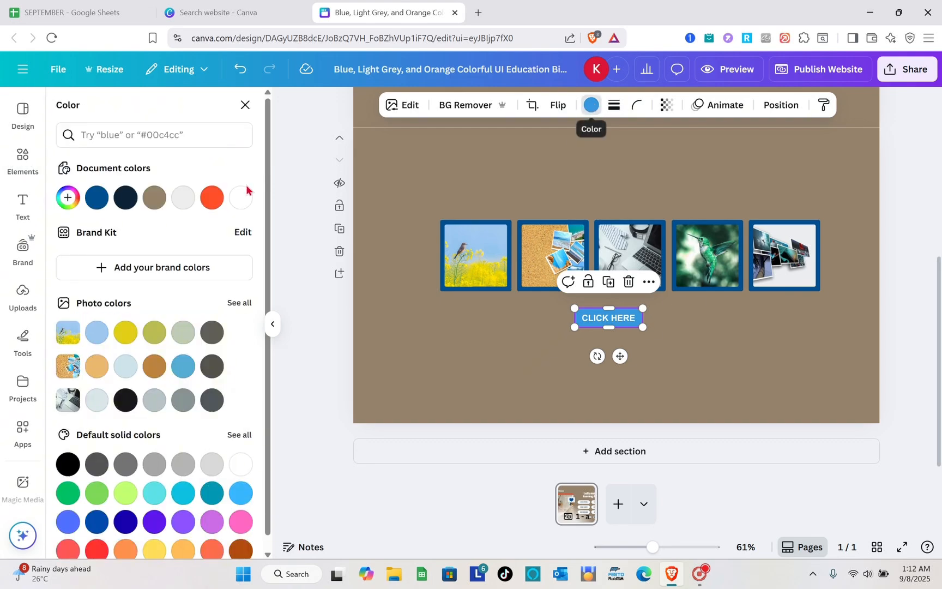
left_click(207, 200)
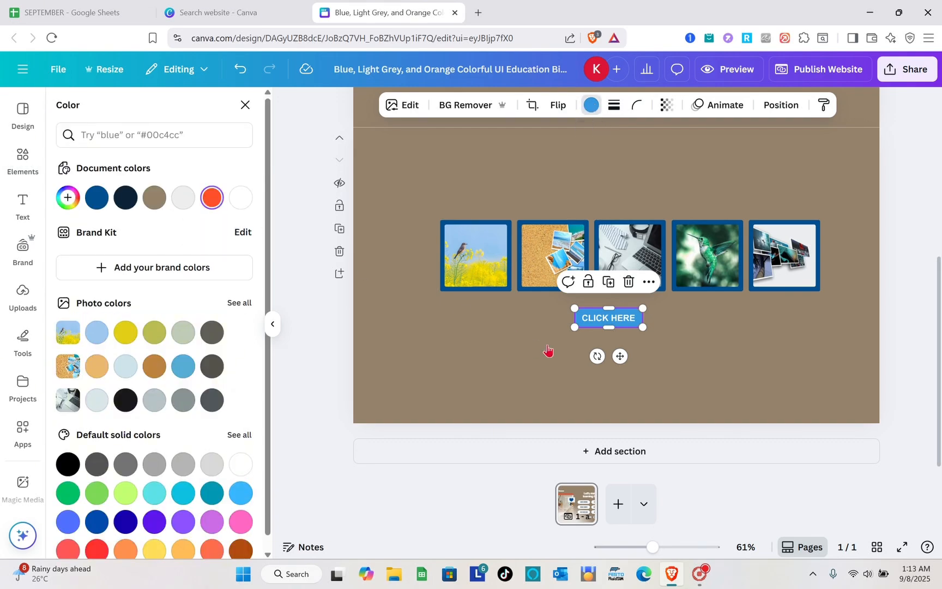
double_click(606, 317)
left_click(523, 340)
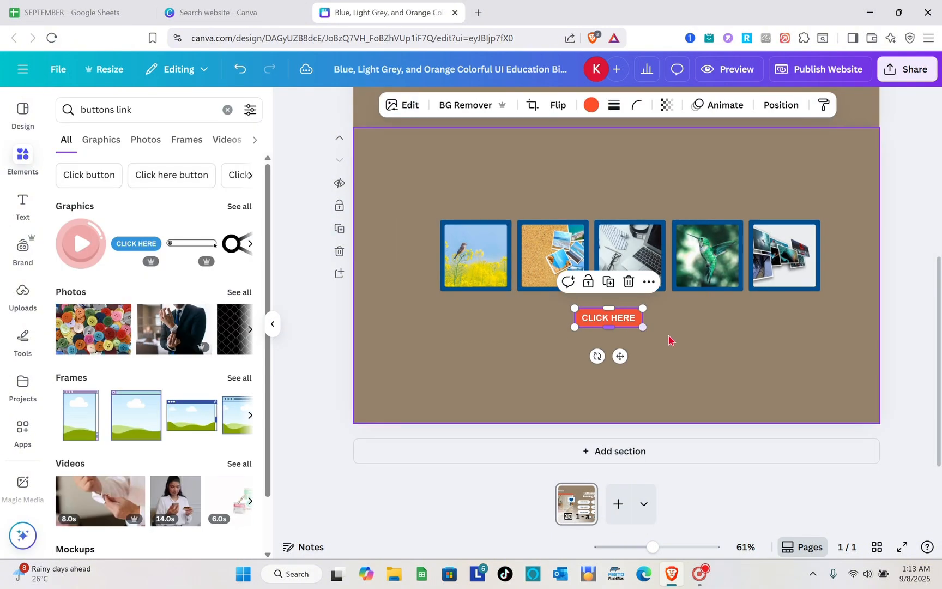
left_click(671, 350)
left_click(610, 324)
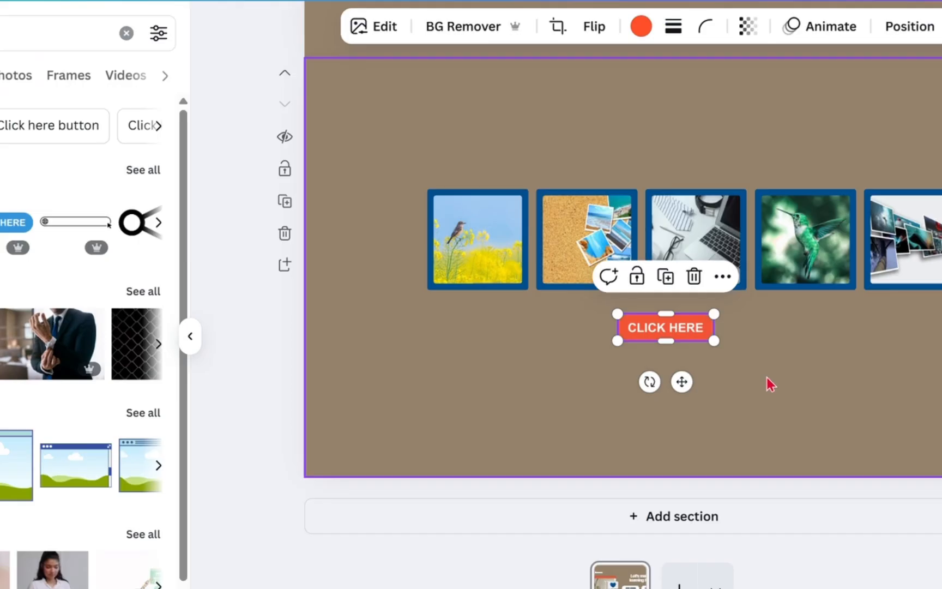
left_click(771, 384)
left_click(671, 330)
double_click(673, 327)
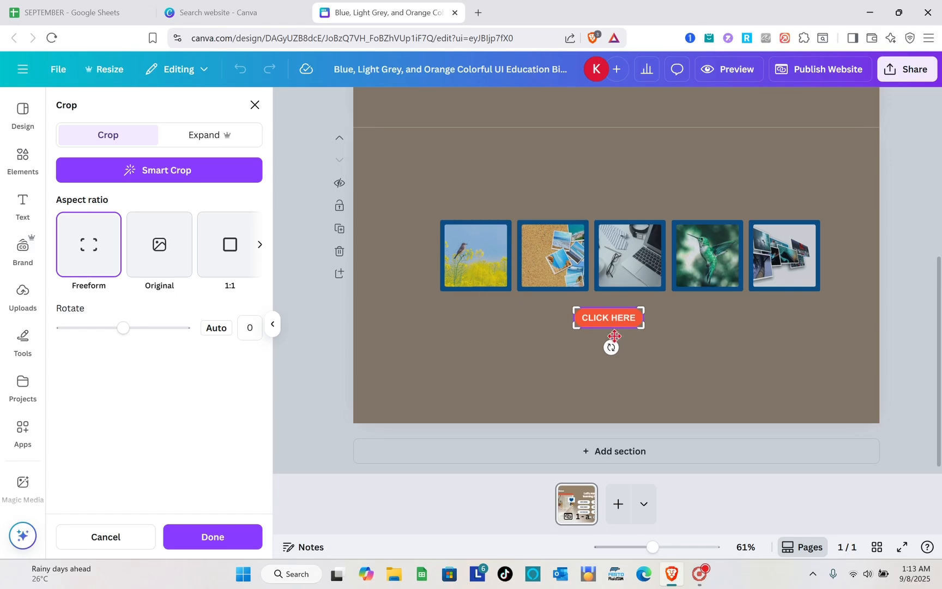
left_click(667, 339)
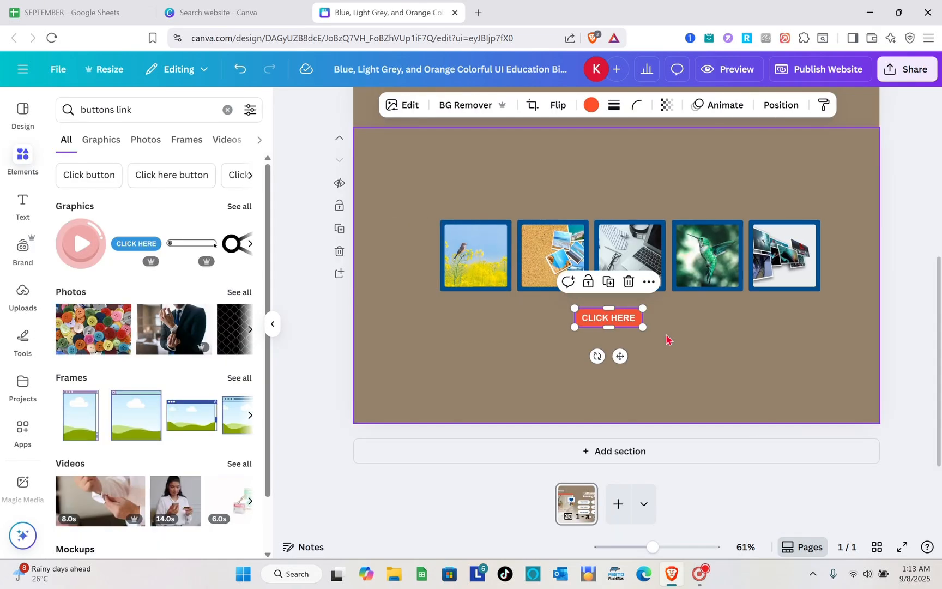
View the link options of the CLICK HERE button and close them without entering a link
left_click(649, 281)
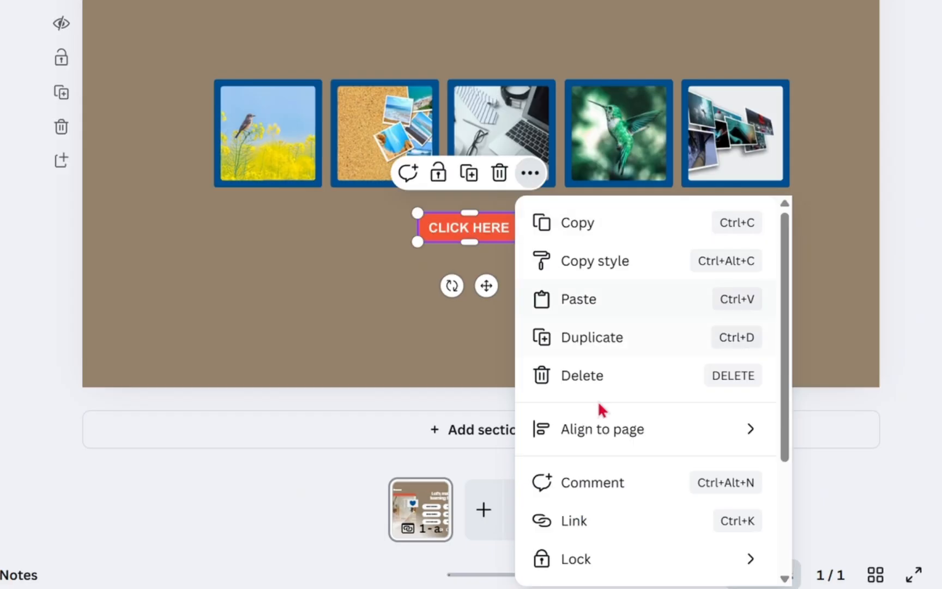
left_click(596, 524)
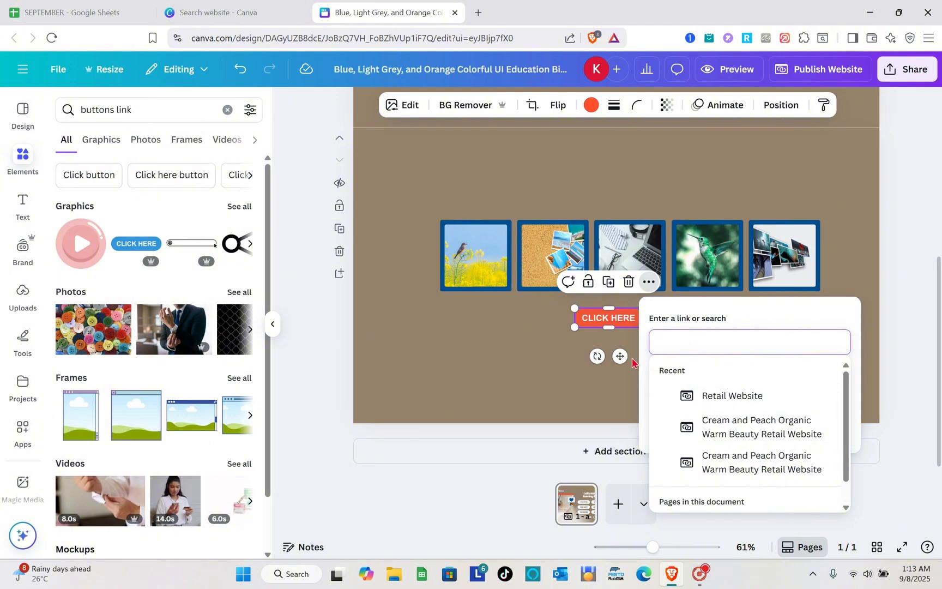
left_click(565, 338)
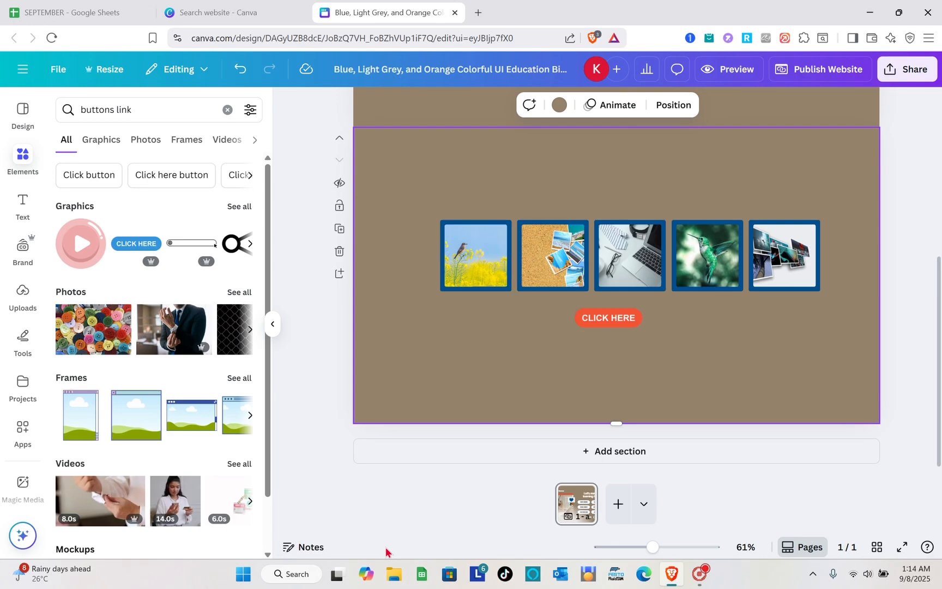
Search the apps for "youtube" and view the YouTube app's description and permissions
left_click(23, 430)
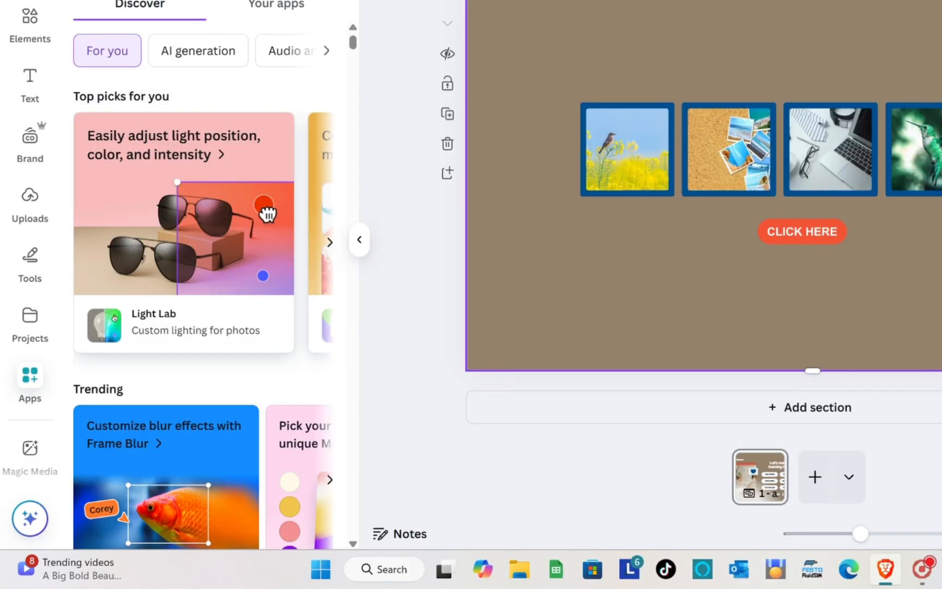
type("y")
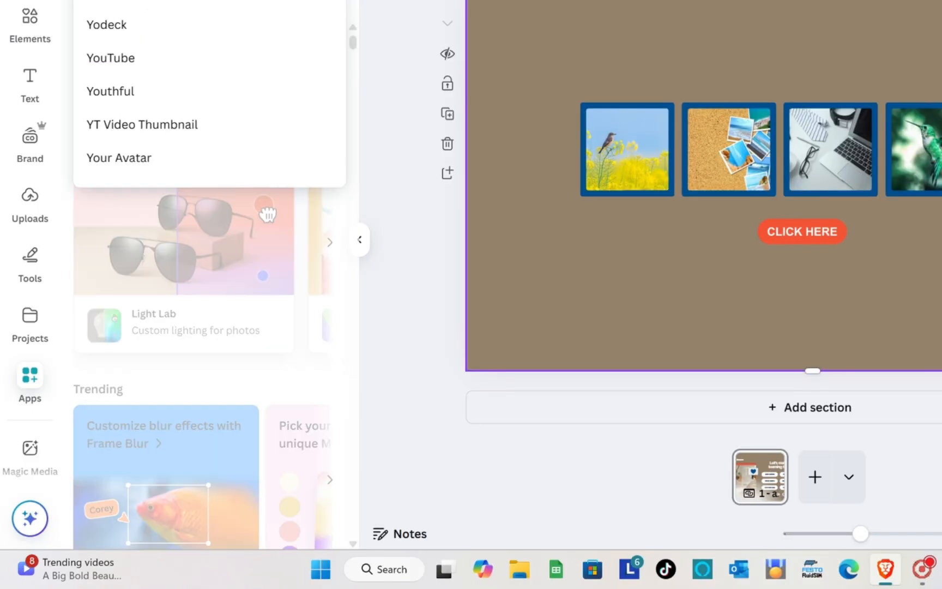
type("outube")
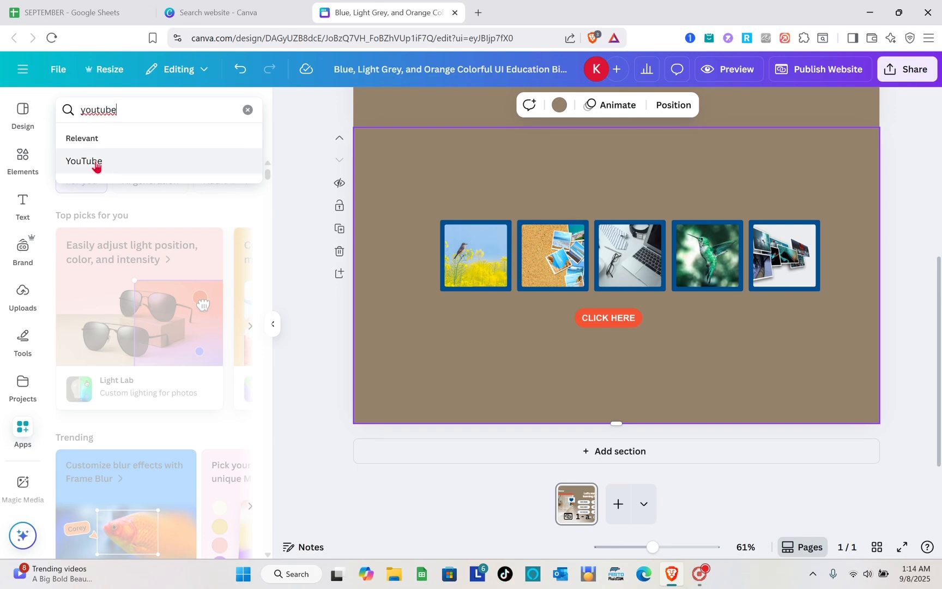
left_click(96, 166)
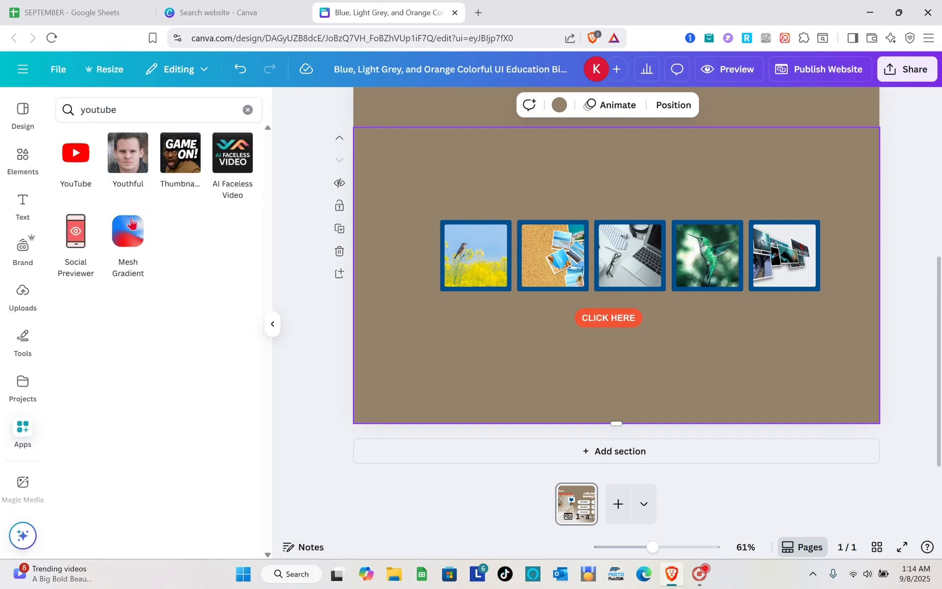
left_click(75, 169)
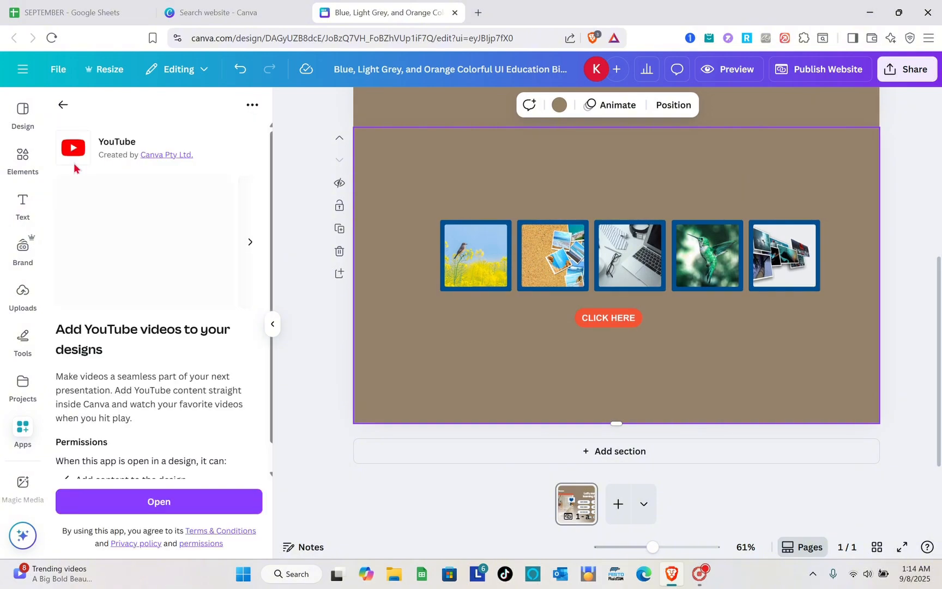
scroll(142, 408, "down", 1)
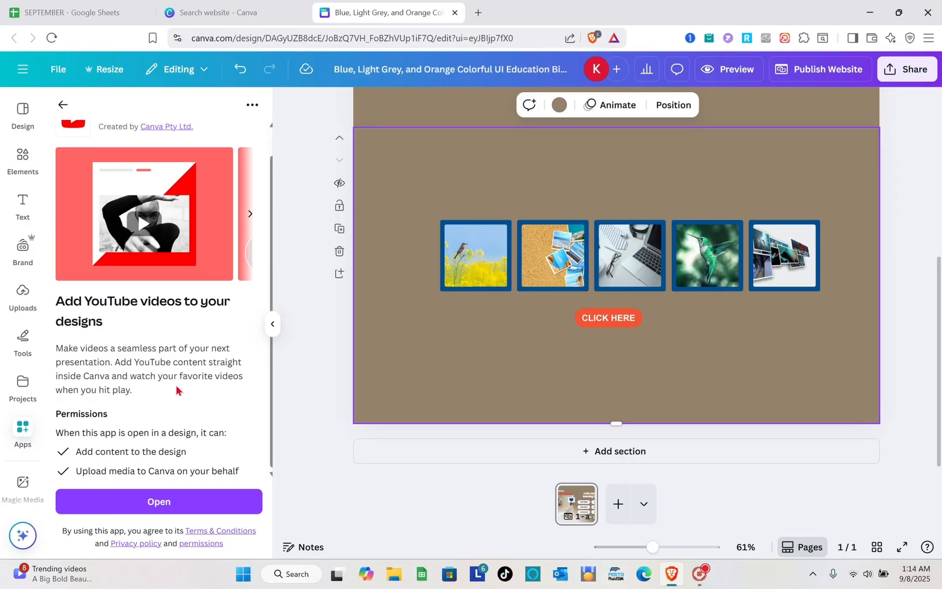
Review the page from the title section to the framed photos, and view the design's sharing options and close them
left_click(318, 170)
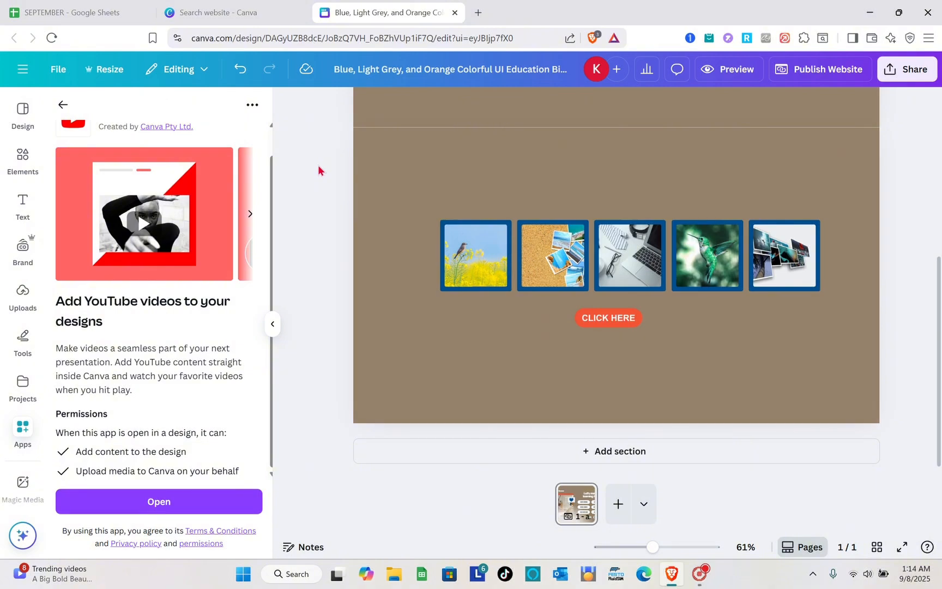
scroll(616, 179, "up", 5)
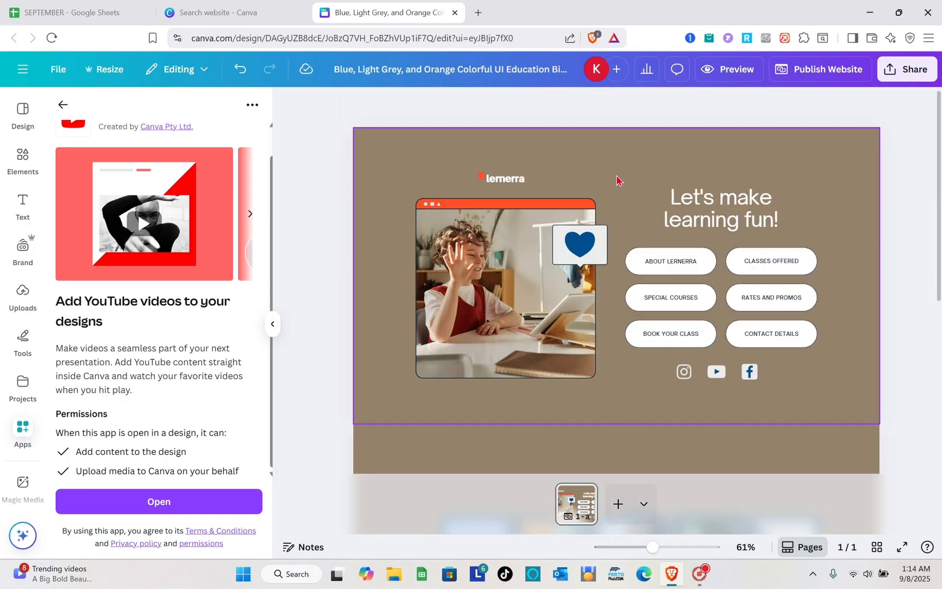
scroll(616, 180, "down", 5)
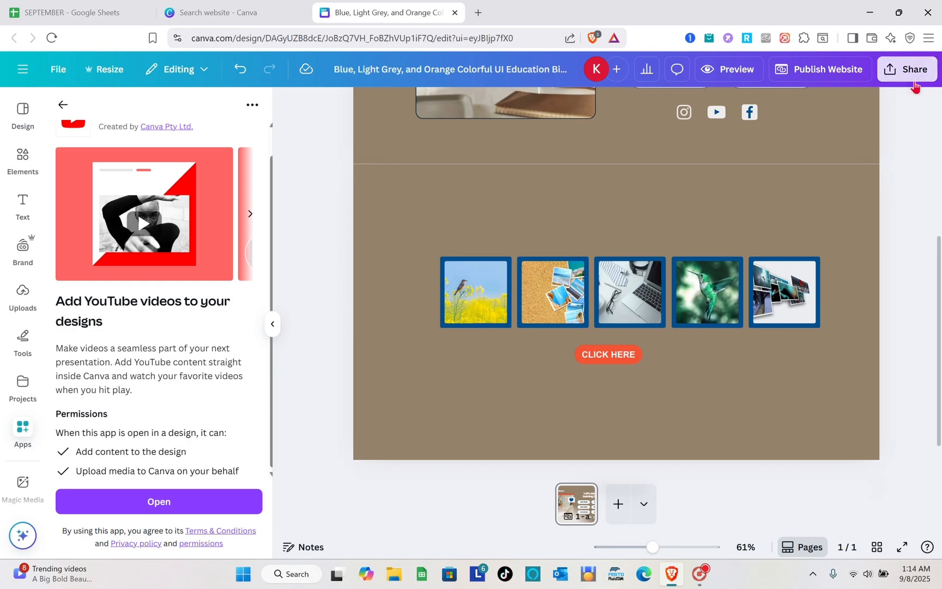
left_click(909, 69)
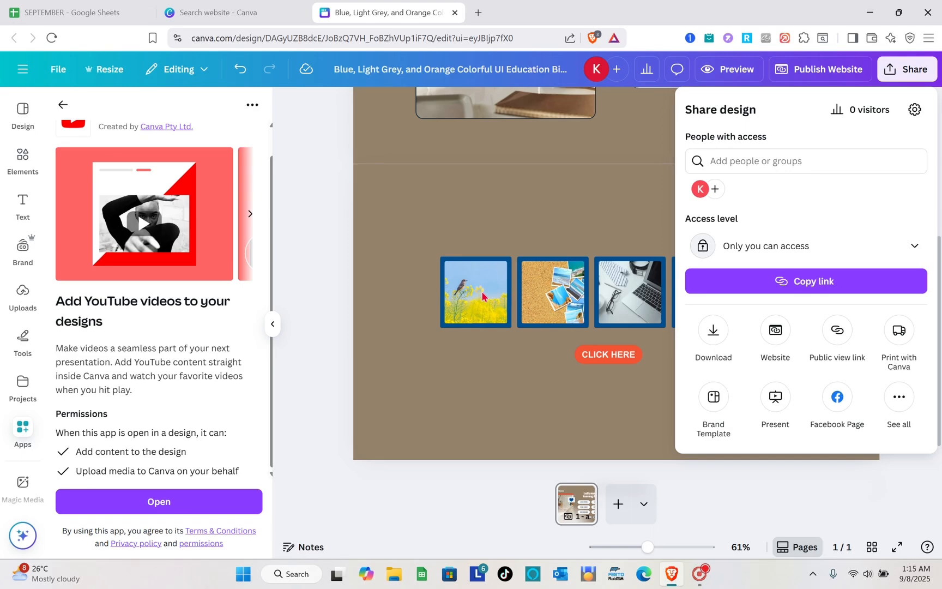
left_click(420, 218)
Open the website publishing options with the site address and look over the page from its top section
left_click(821, 70)
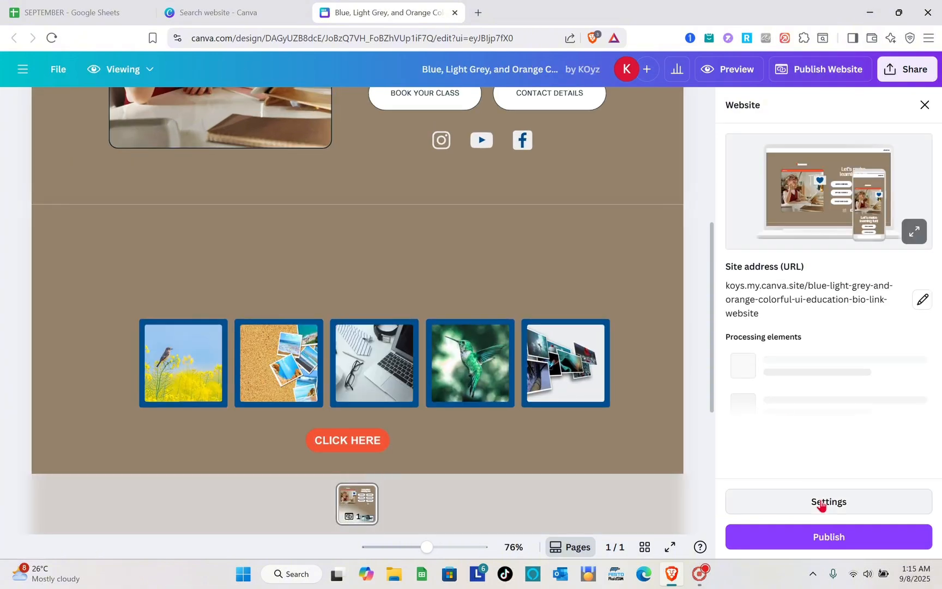
left_click(828, 537)
scroll(549, 323, "up", 5)
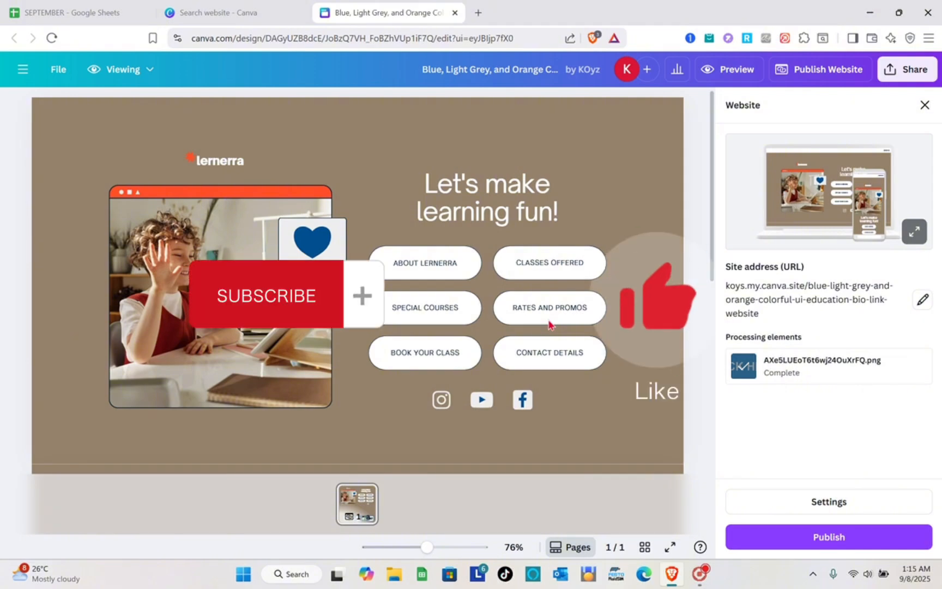
left_click(699, 573)
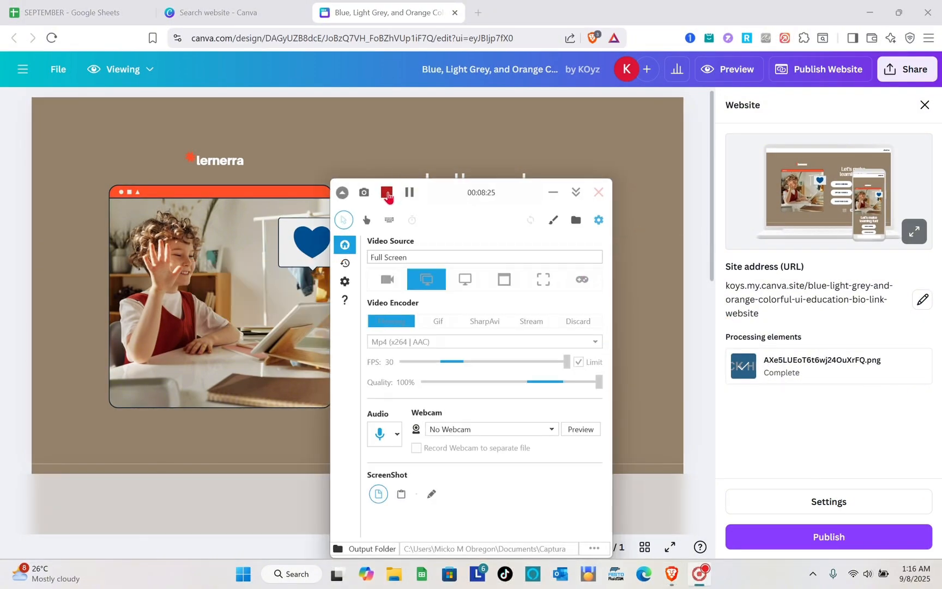